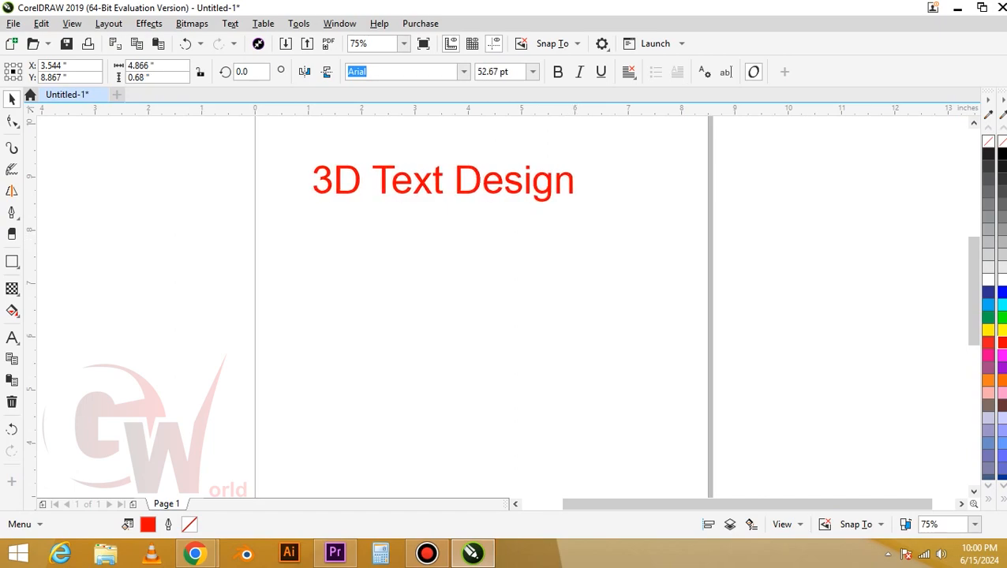
Make the "3D Text Design" heading bold and centre it horizontally near the page's upper edge
key("ctrl+b")
key("p")
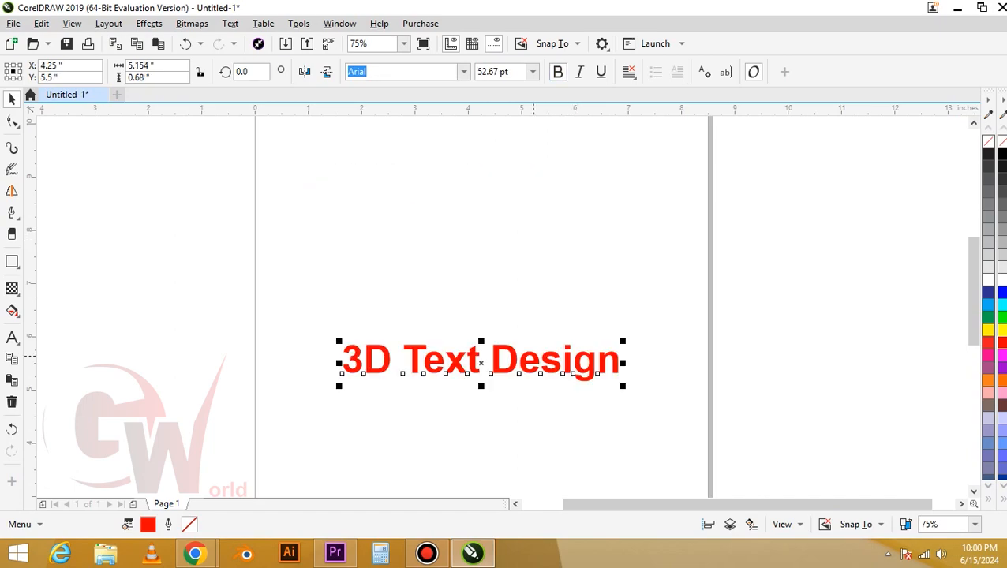
key("t")
key("Escape")
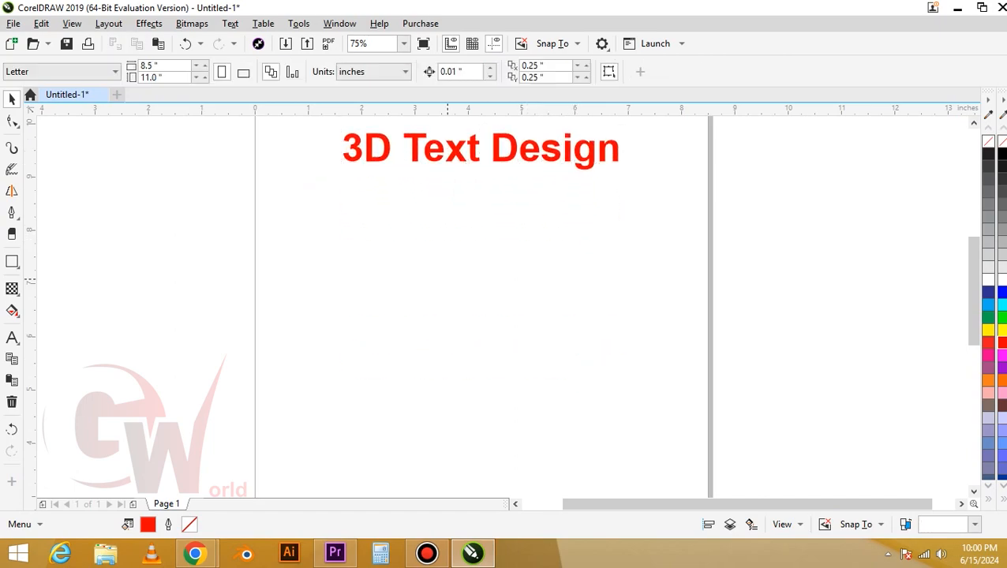
Add a new text object reading "DESIGN" in uppercase below the heading
key("F8")
left_click(380, 271)
type("Des")
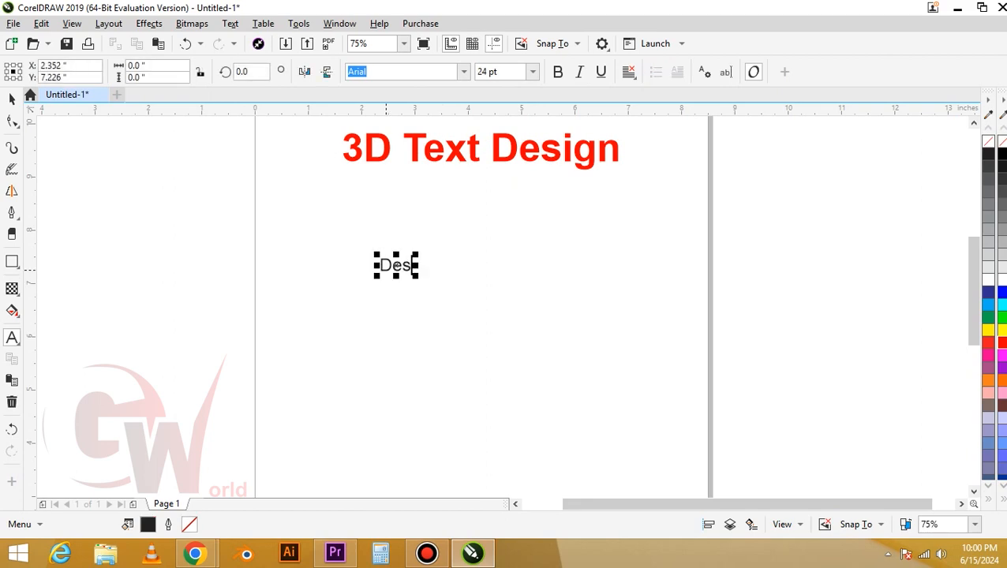
type("ign")
key("ctrl+a")
key("shift+F3")
key("Return")
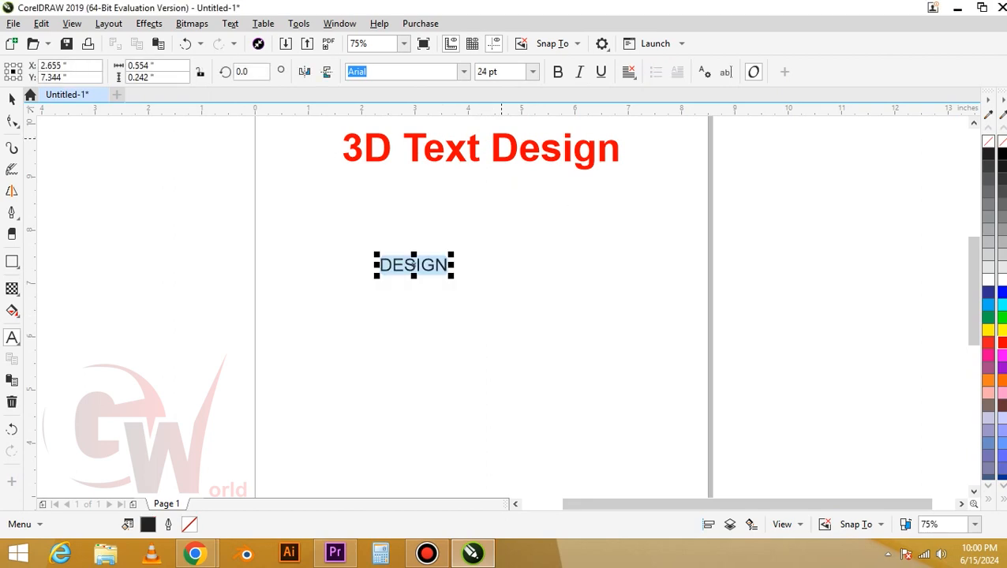
Make the DESIGN text bold and change its font to Arial MT Black
key("ctrl+b")
key("ctrl+space")
left_click(465, 72)
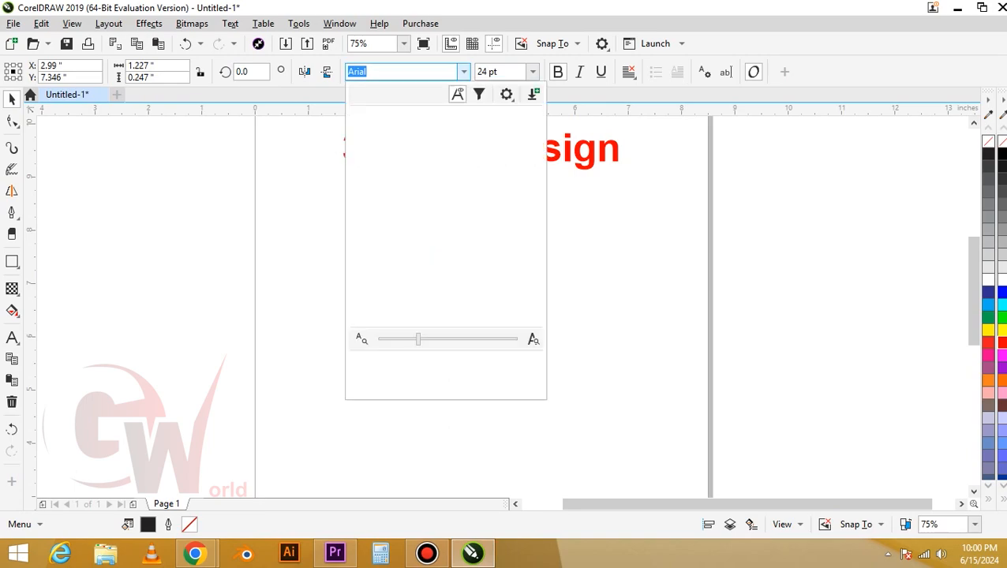
scroll(416, 228, "down", 3)
left_click(415, 228)
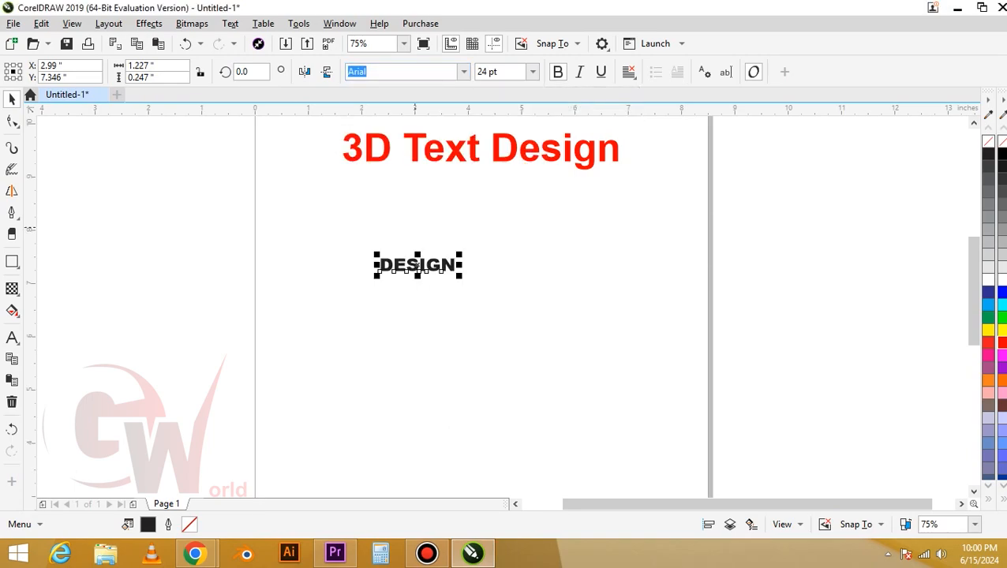
Enlarge the DESIGN text to about 3.56 in wide and 0.77 in high, placed just below the heading
left_click_drag(461, 275, 576, 296)
scroll(502, 308, "up", 1)
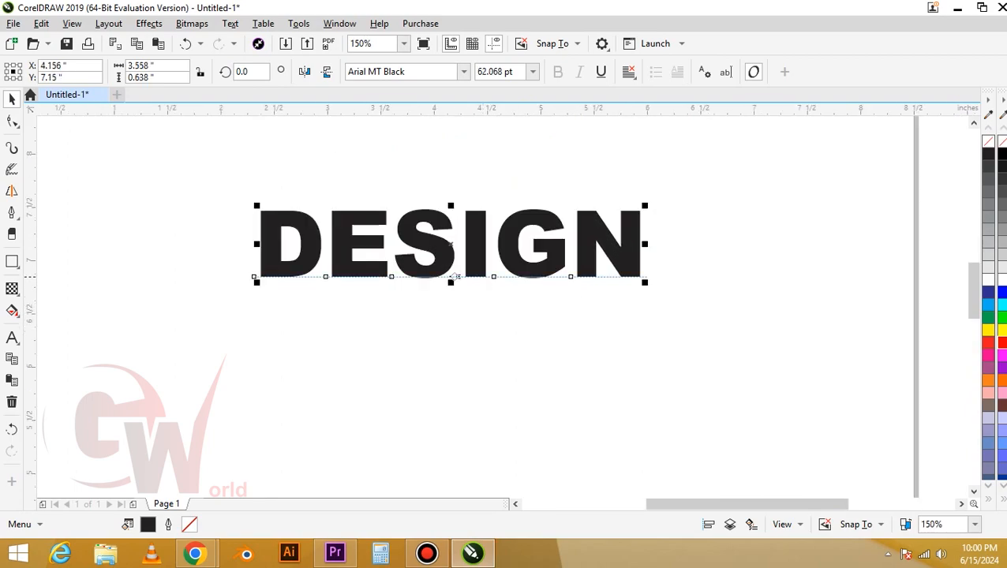
left_click_drag(452, 283, 451, 213)
scroll(450, 271, "down", 1)
key("Up")
key("Down")
key("Down")
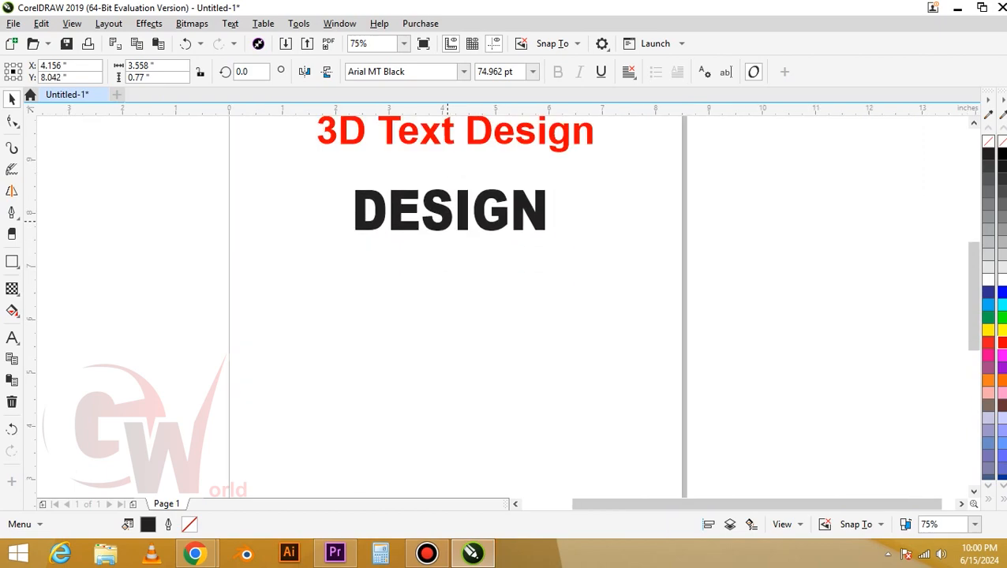
Draw a rectangle about 6 by 2.39 in around the DESIGN text
key("Escape")
key("F6")
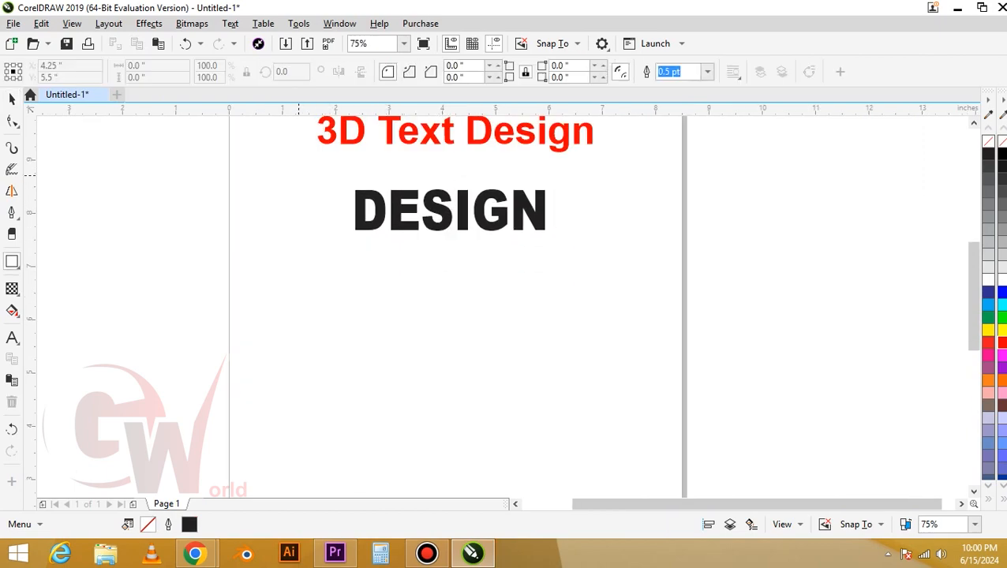
left_click_drag(298, 156, 619, 285)
key("space")
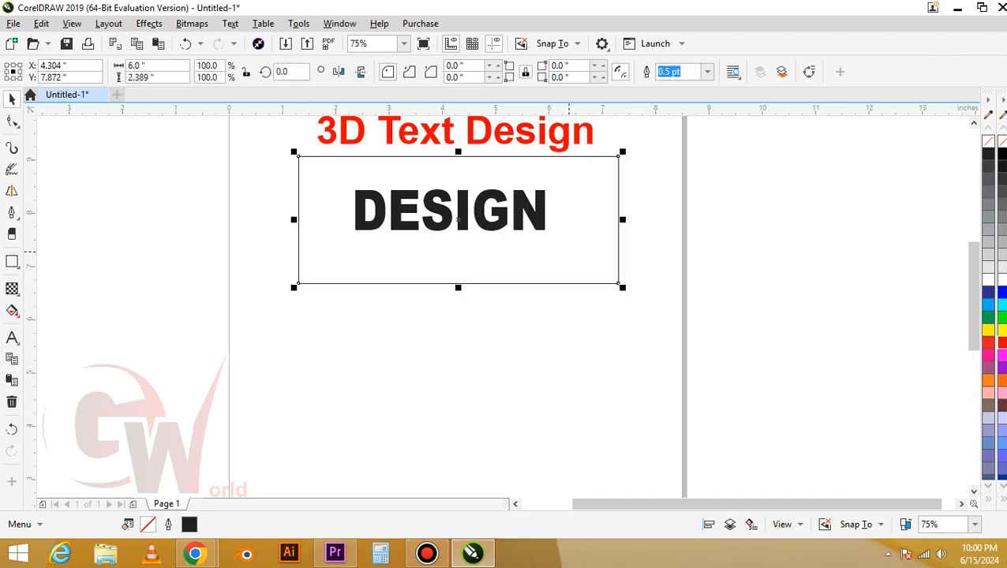
key("Escape")
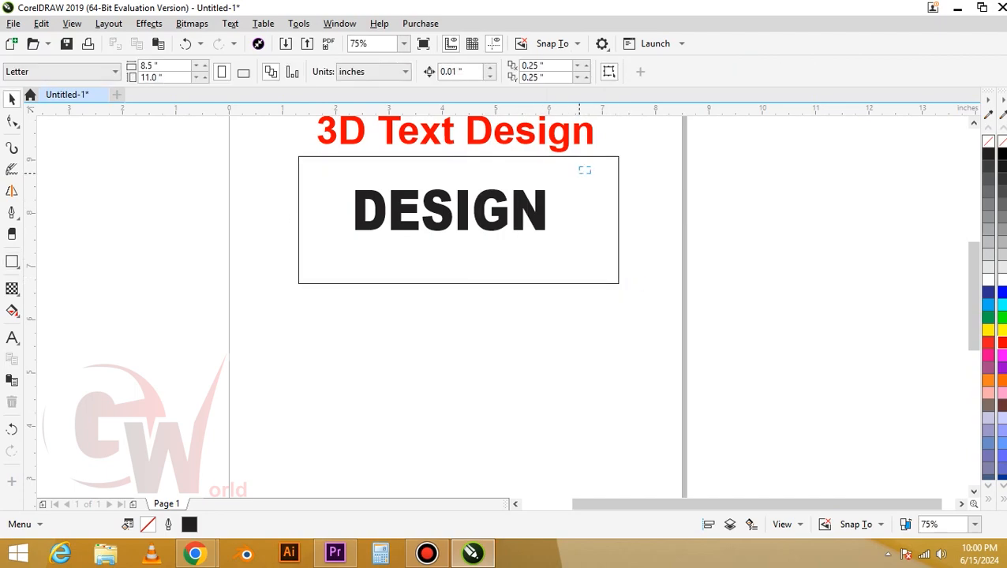
Centre the rectangle and the DESIGN text on each other and move both slightly down from the heading
left_click_drag(580, 173, 397, 250)
key("c")
key("e")
left_click_drag(463, 263, 463, 275)
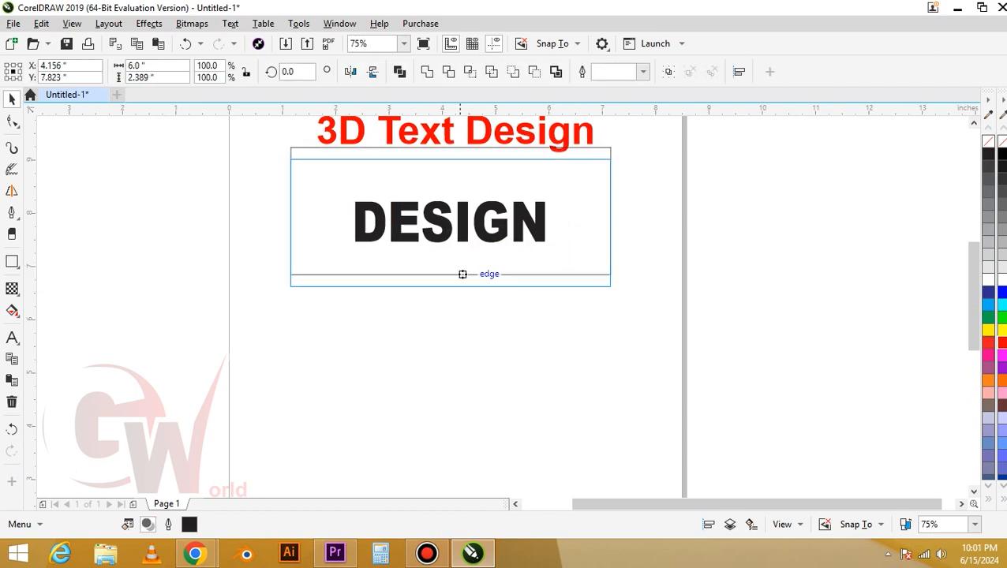
key("Escape")
Fill the rectangle with black and the DESIGN text with red
left_click(553, 267)
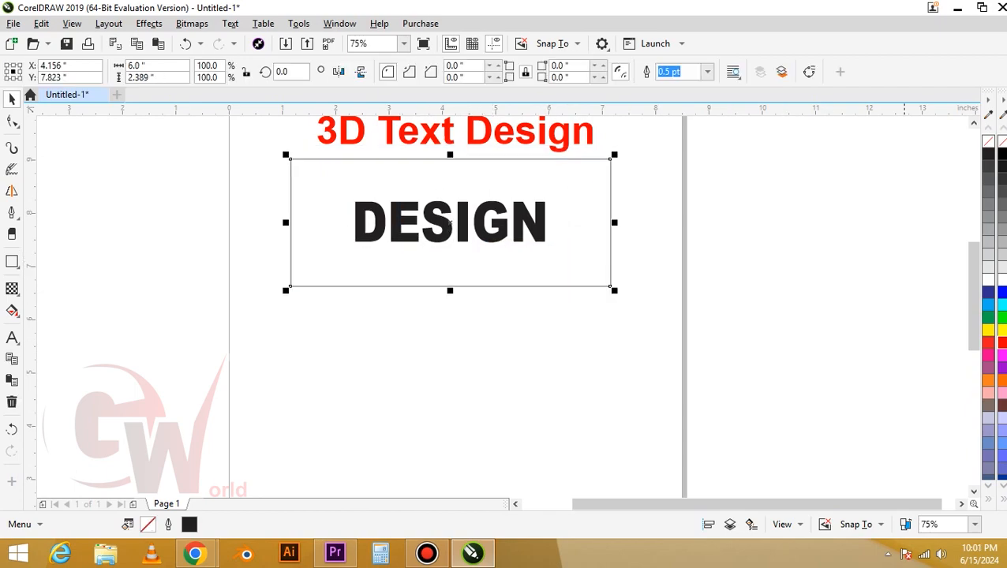
left_click(996, 154)
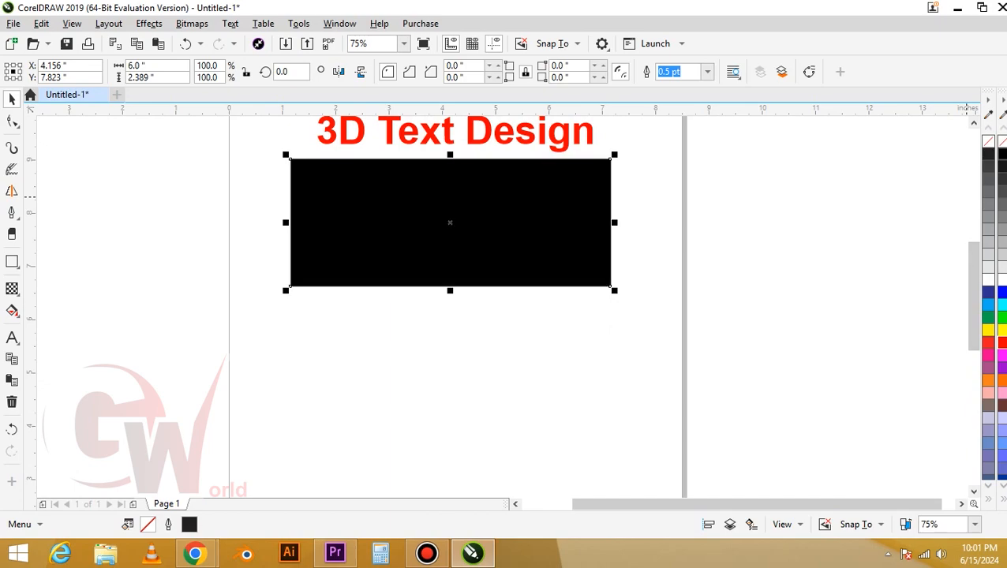
left_click_drag(693, 184, 311, 308)
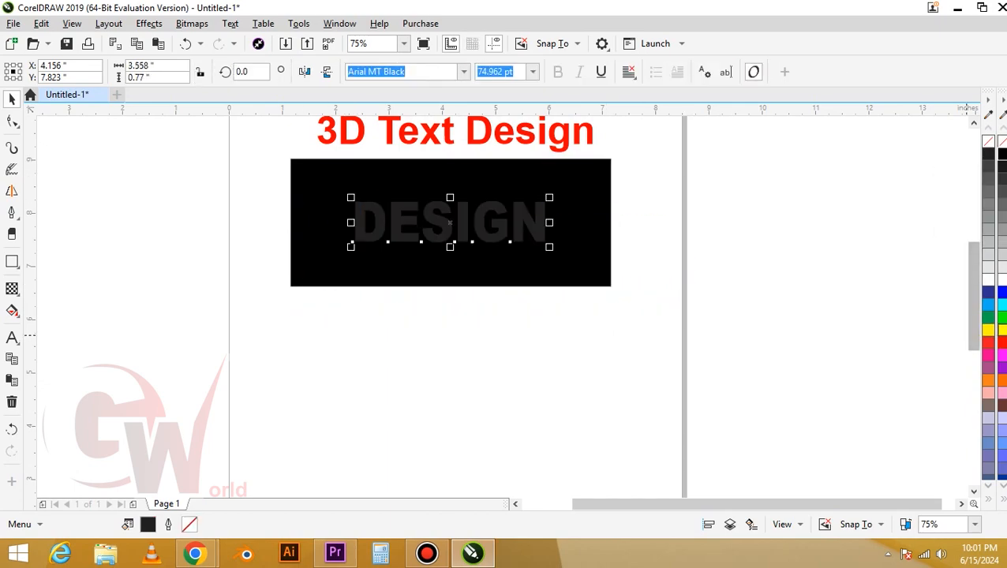
left_click(997, 339)
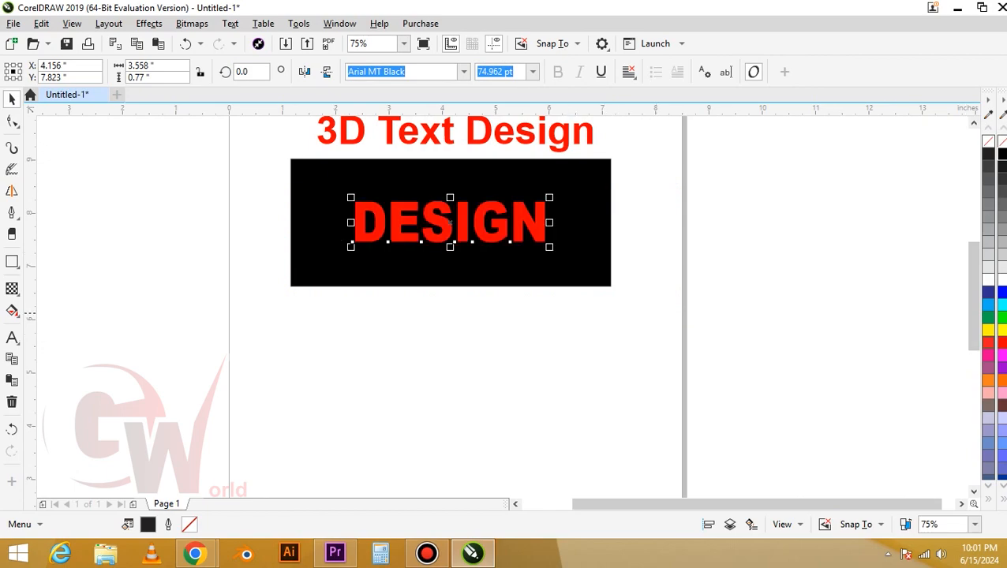
Skew the DESIGN text horizontally into a rightward slant about 3.73 in wide and move it up about 0.28 in
scroll(450, 225, "up", 2)
left_click(462, 237)
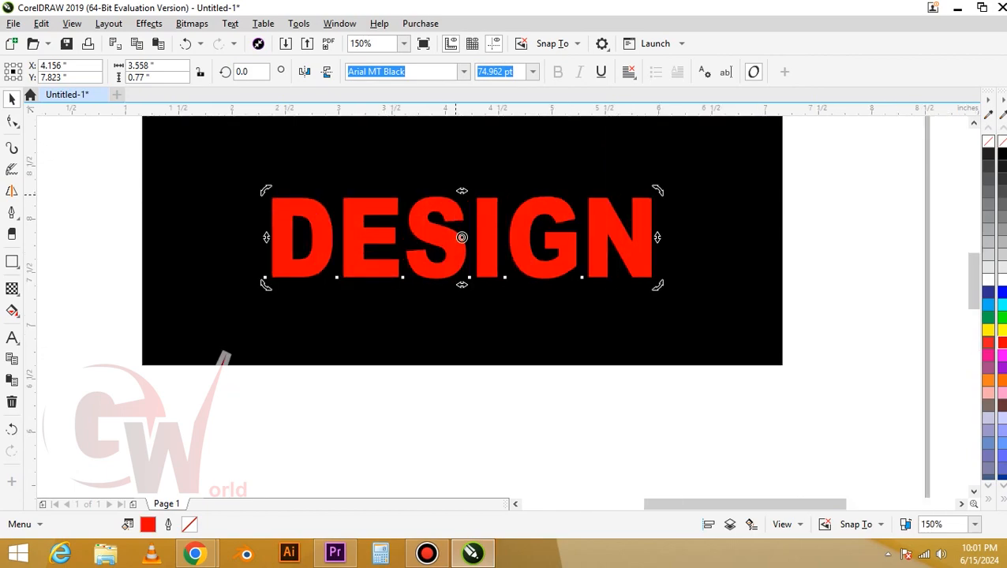
left_click_drag(462, 191, 480, 191)
left_click(470, 237)
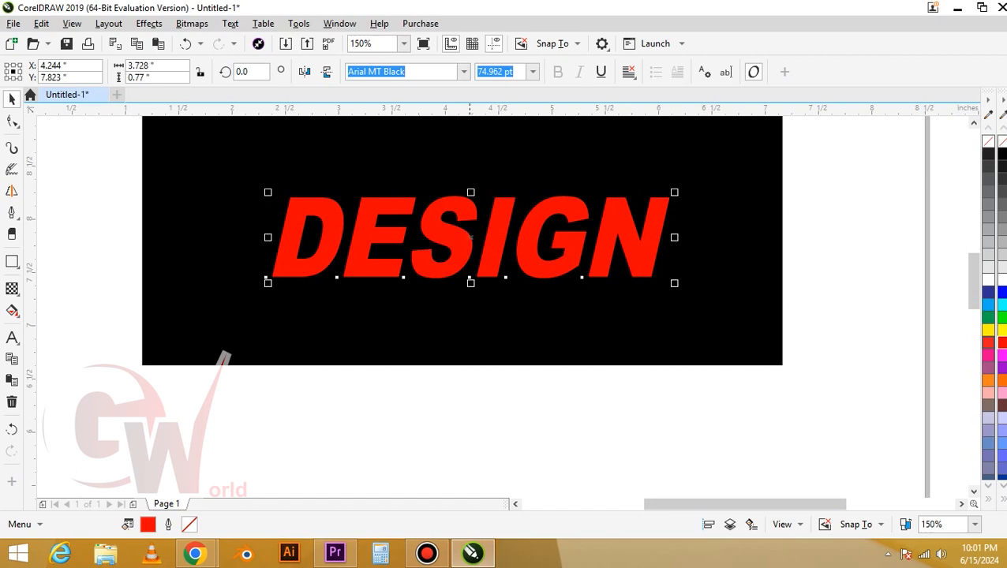
left_click_drag(470, 237, 471, 207)
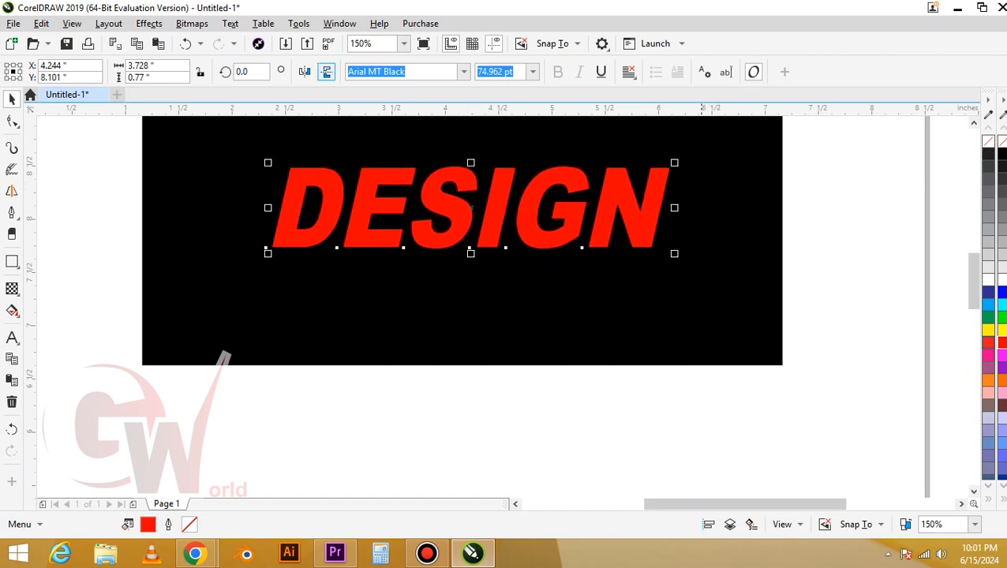
key("Escape")
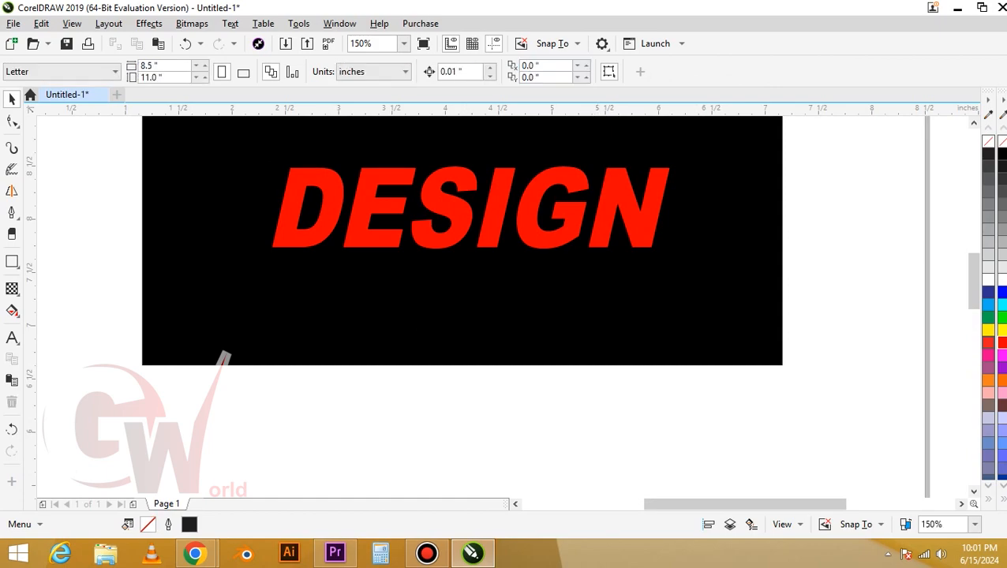
left_click(466, 186)
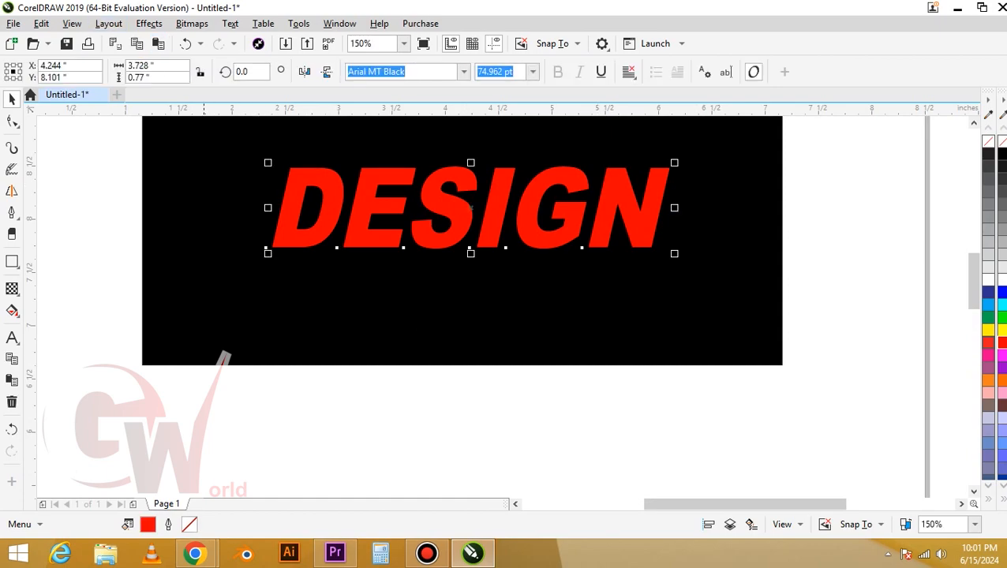
left_click(41, 23)
left_click(44, 198)
left_click_drag(294, 223, 293, 287)
right_click(293, 287)
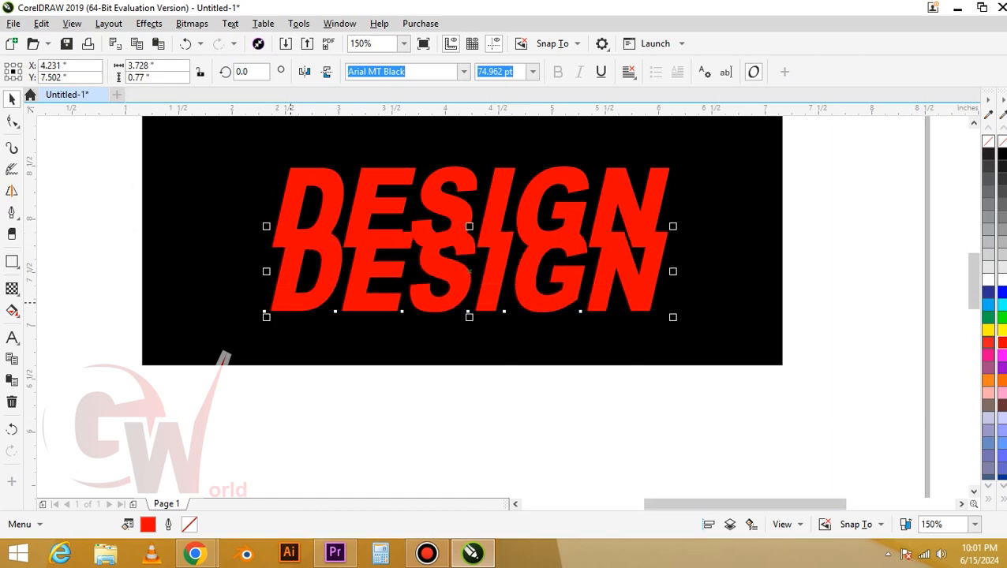
key("ctrl+z")
Place a copy of the DESIGN text about 0.34 in straight below, behind the original, and fill it with the softer black
left_click_drag(306, 235, 307, 271)
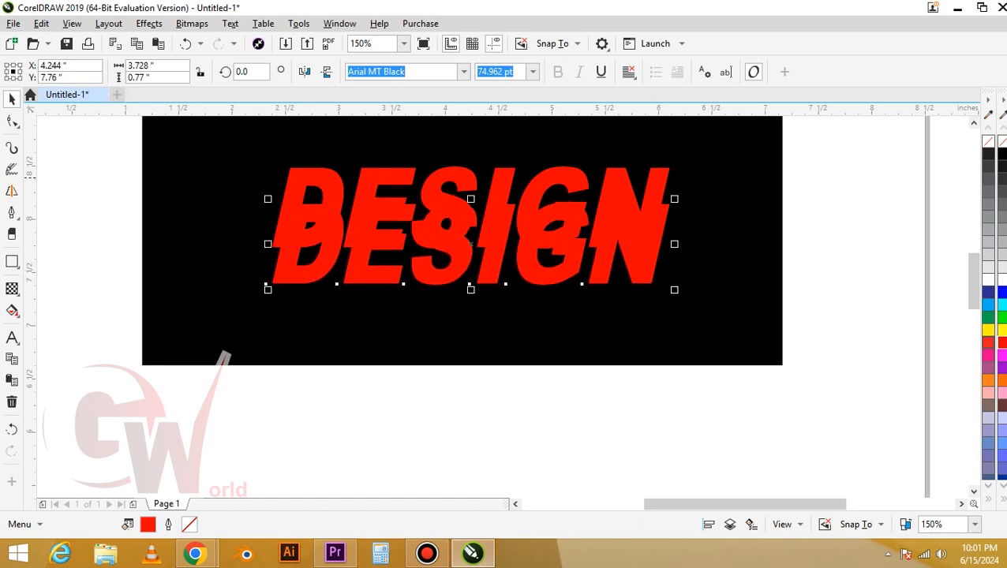
left_click(988, 153)
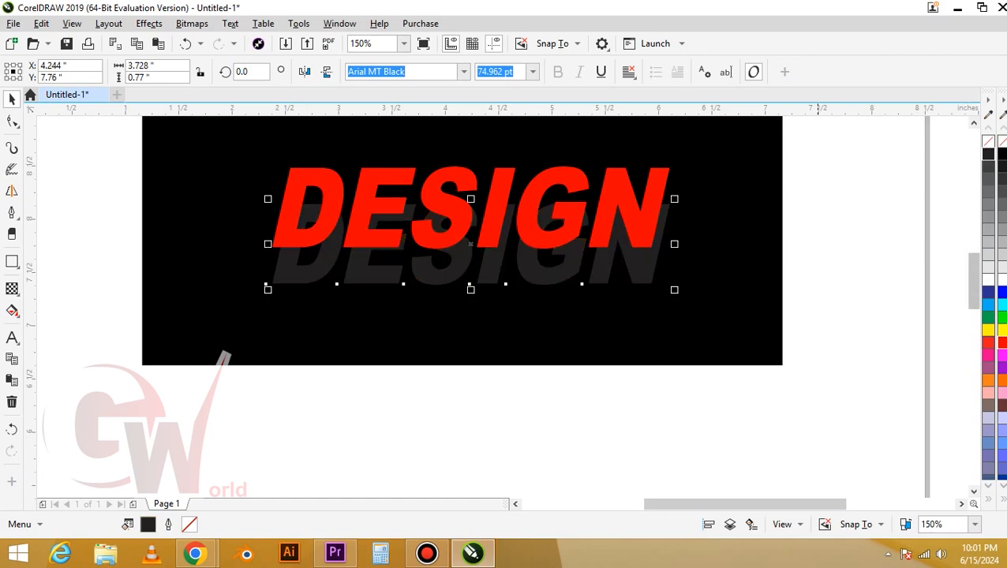
Fill the front DESIGN text with white
scroll(306, 247, "up", 1)
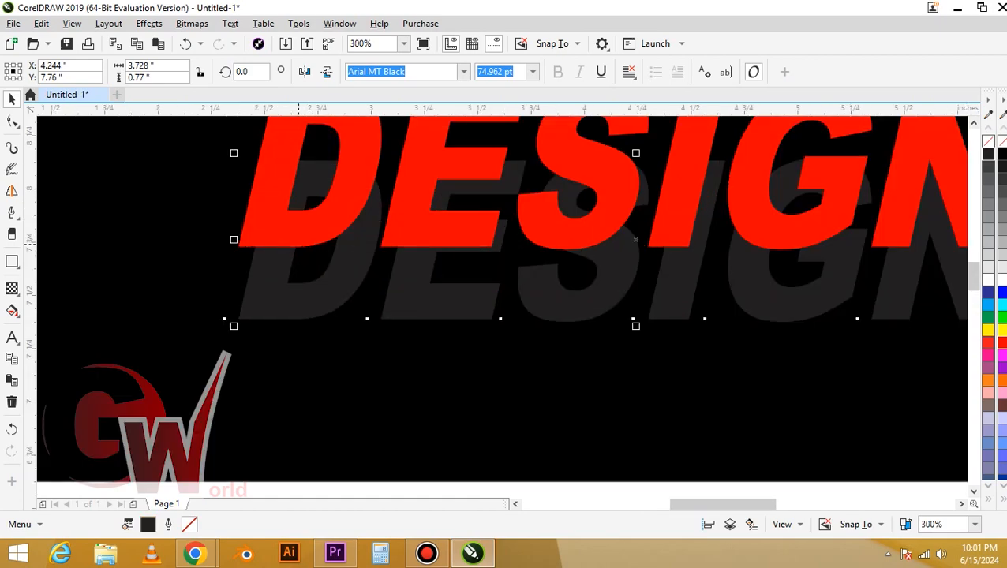
left_click(301, 246)
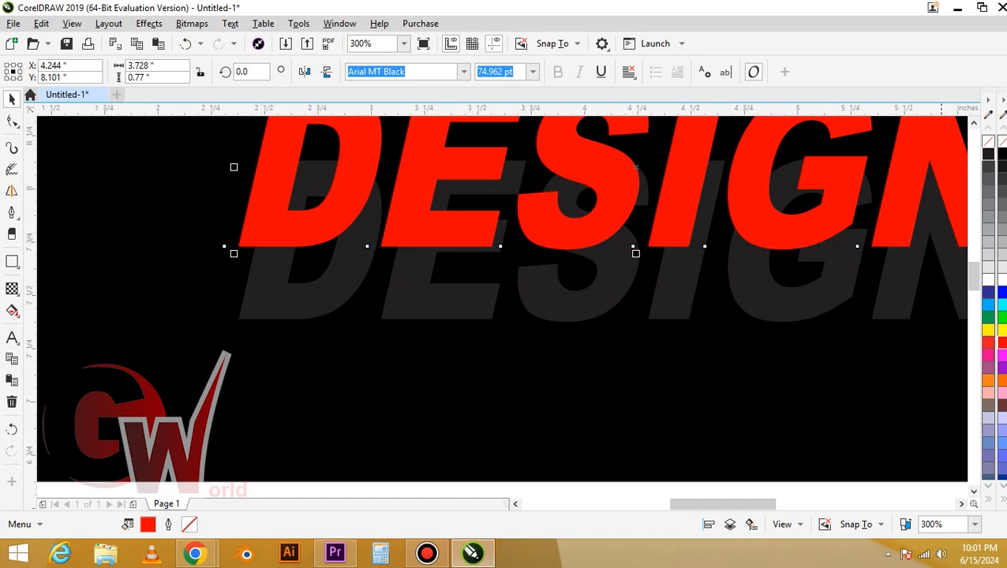
left_click(988, 275)
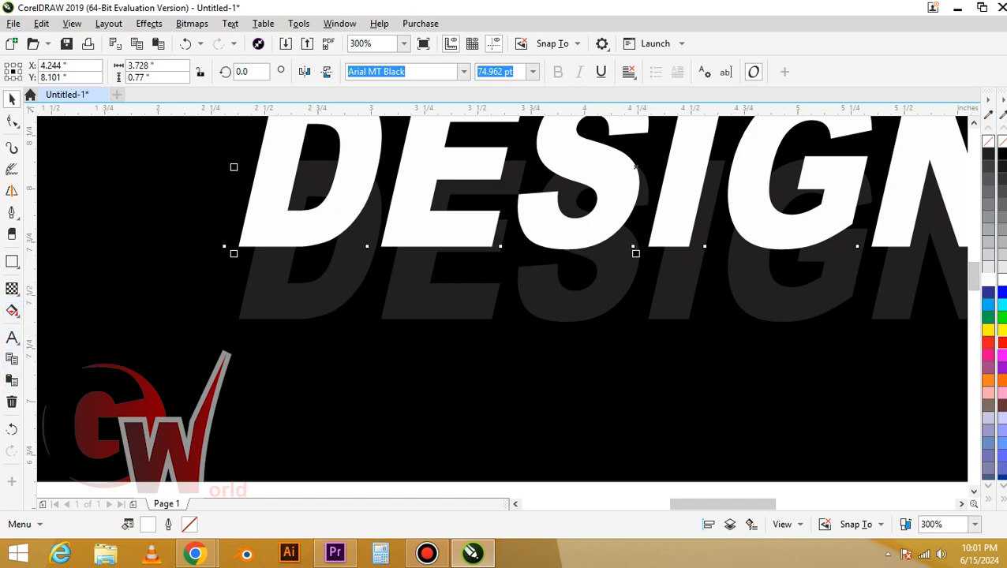
Blend the white DESIGN text with its dark copy using 50 blend steps
left_click(12, 288)
left_click(56, 338)
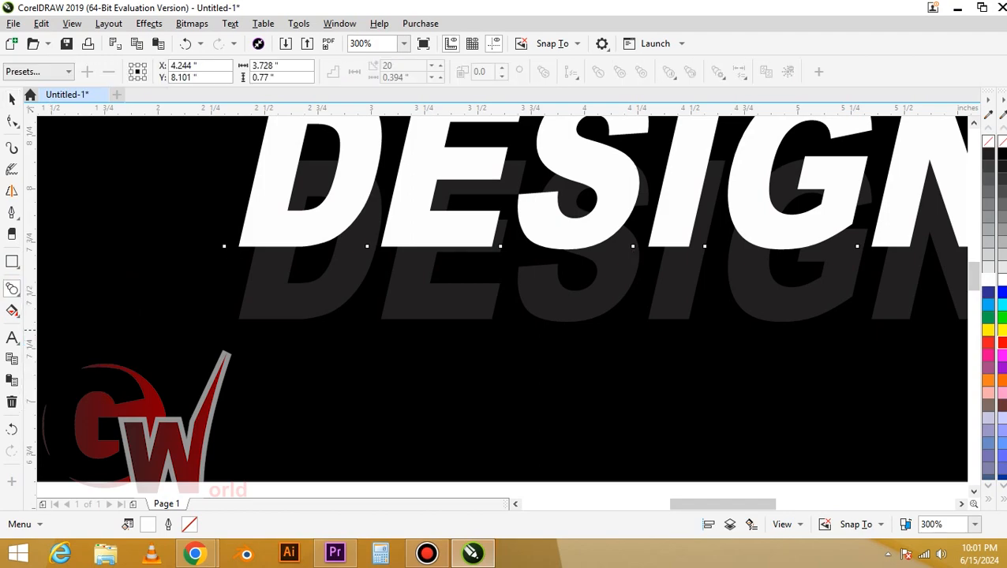
left_click_drag(270, 238, 636, 168)
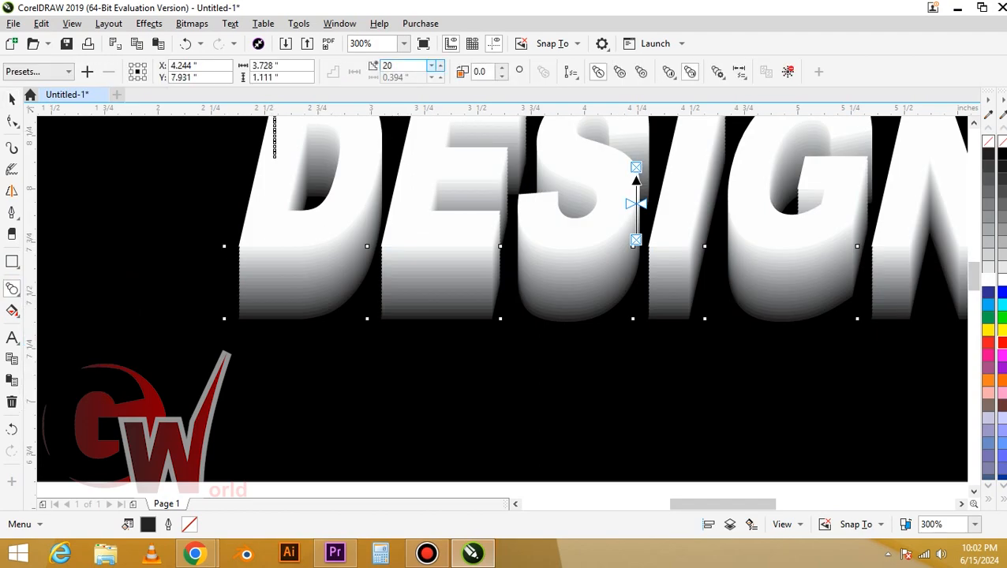
left_click_drag(406, 66, 310, 76)
type("50")
key("Return")
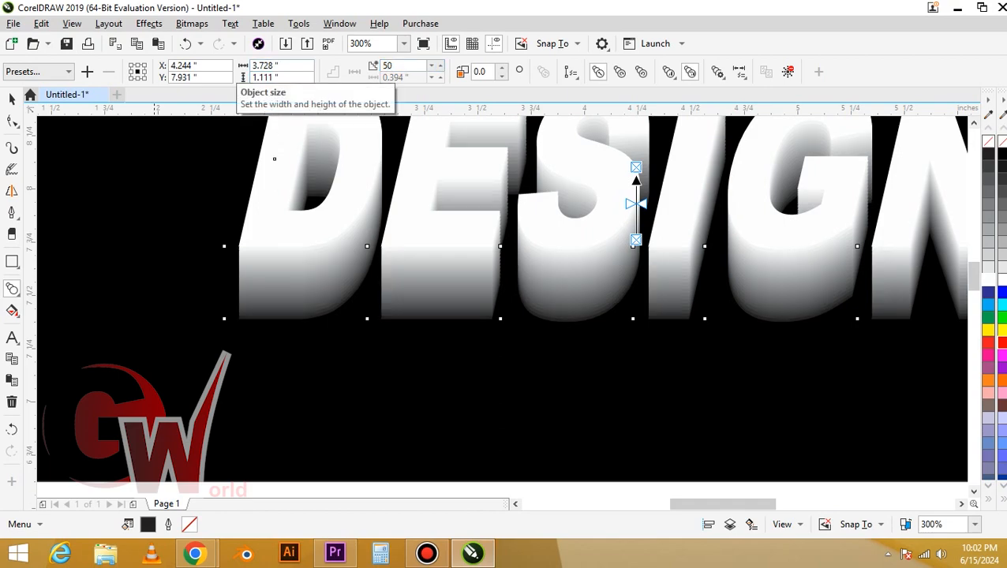
left_click(11, 99)
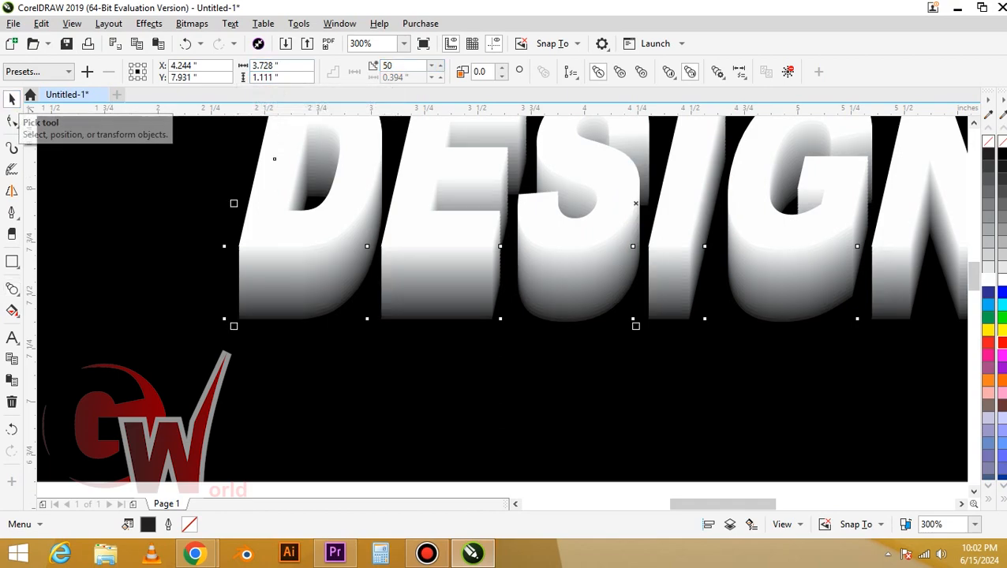
left_click(261, 227)
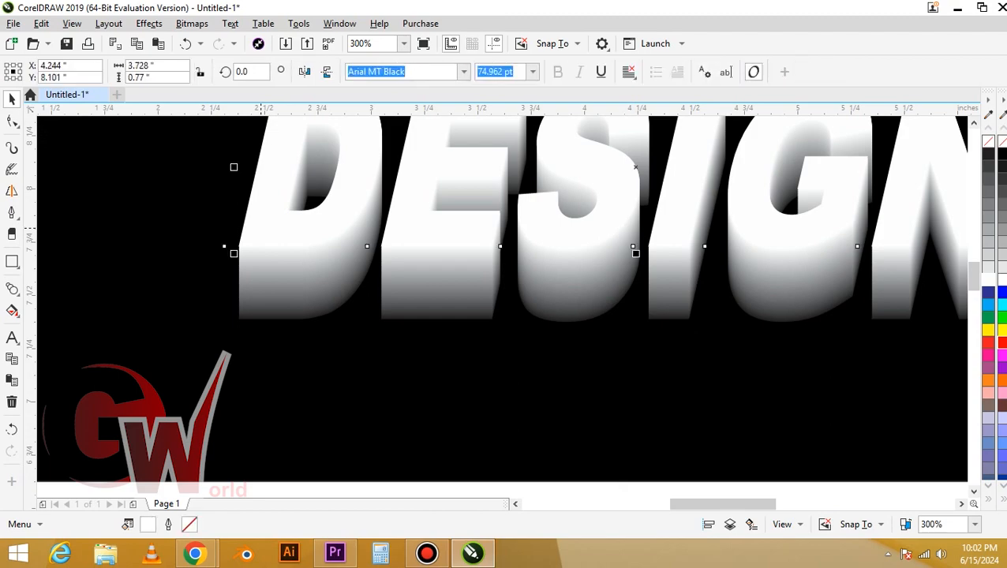
scroll(260, 228, "down", 2)
left_click_drag(265, 229, 262, 268)
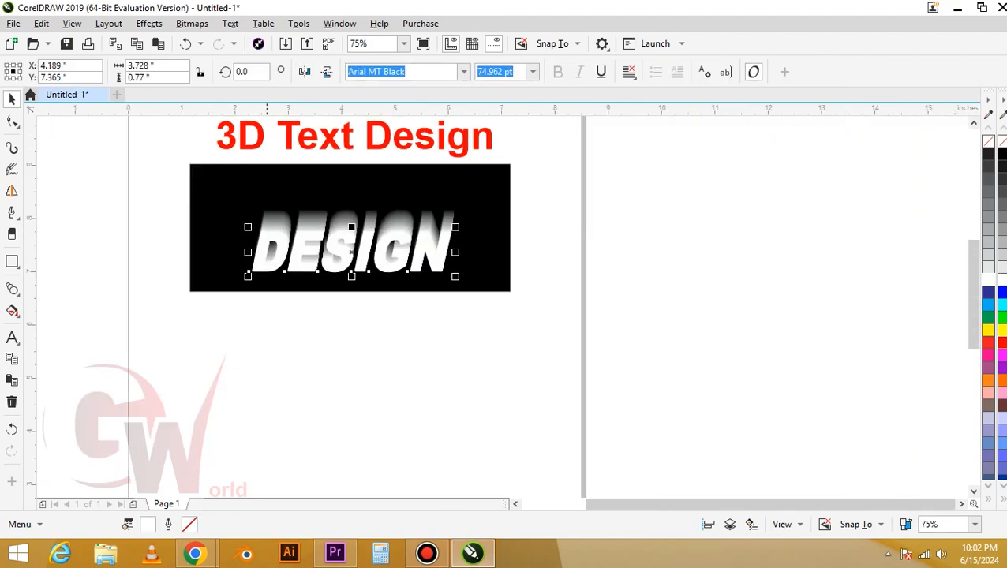
key("ctrl+z")
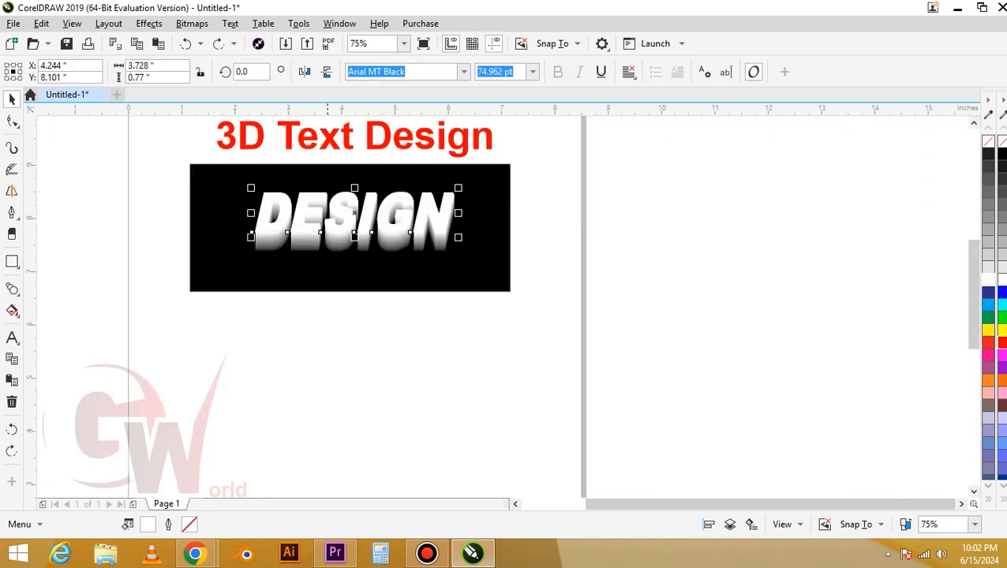
Fill the front DESIGN text of the blend with red
left_click(328, 379)
left_click(337, 214)
left_click(989, 342)
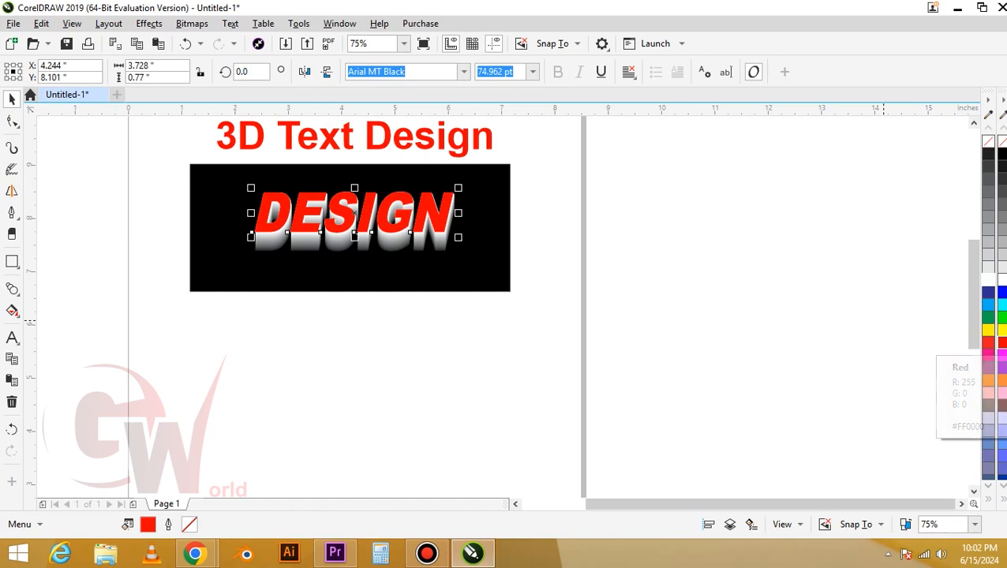
Move the dark back copy of the blended DESIGN text up to Y 7.87 in, shortening the depth of the blend
scroll(281, 199, "up", 2)
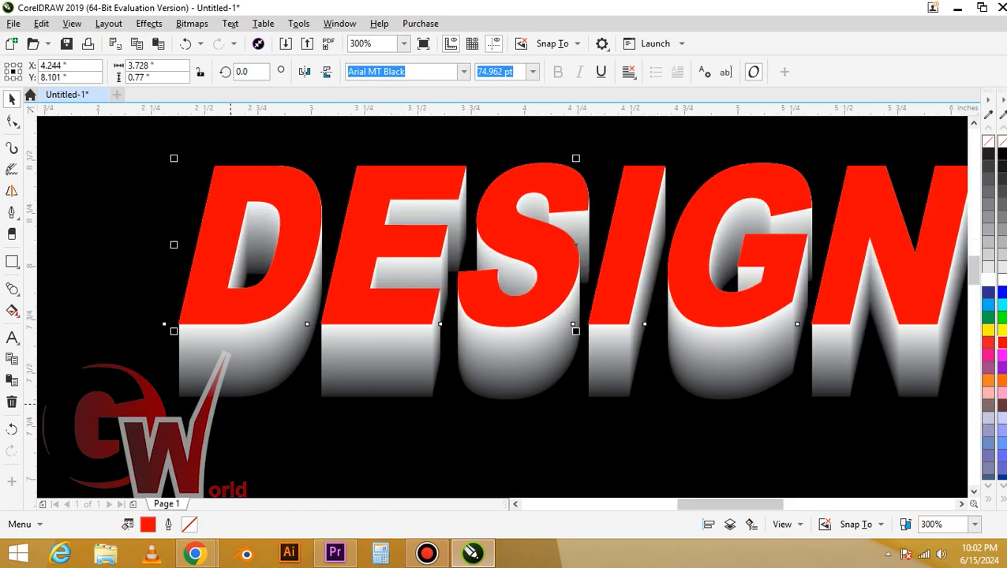
left_click(203, 392)
key("Up")
key("Up")
key("Up")
key("Up")
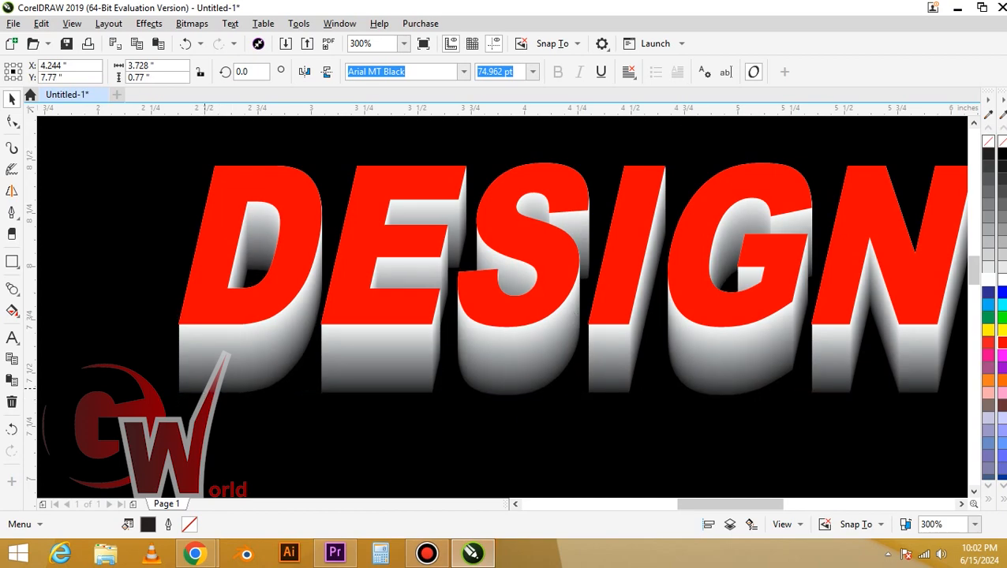
key("Up")
key("Up")
key("Up")
key("Up")
key("Up")
key("Up")
key("Up")
key("Up")
key("Up")
key("Up")
key("Up")
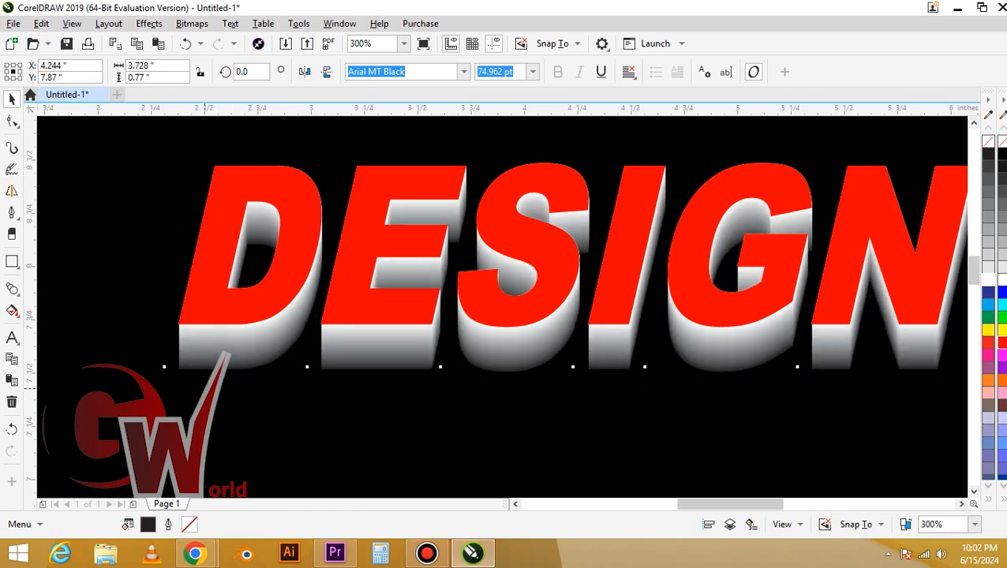
Shift the dark back copy of the blend slightly to the right, to X 4.314 in and Y 7.88 in
key("Right")
key("Right")
key("Right")
key("Right")
key("Down")
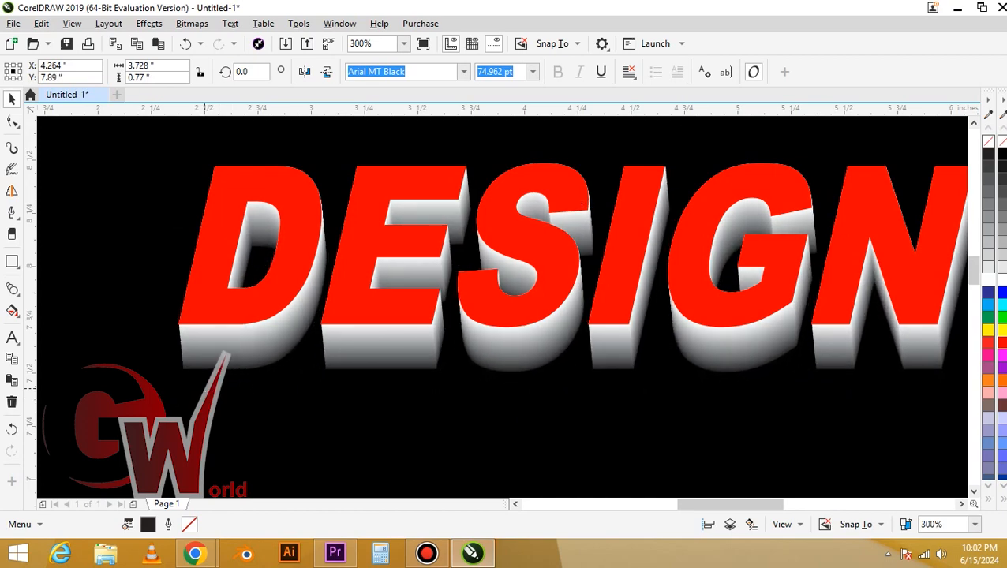
key("Right")
key("Right")
key("Right")
key("Down")
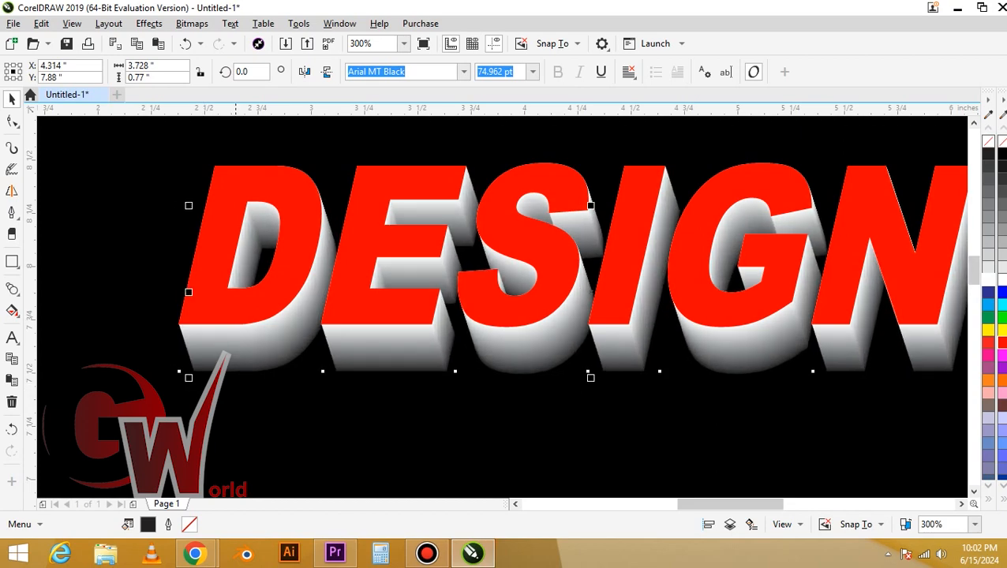
scroll(268, 336, "down", 2)
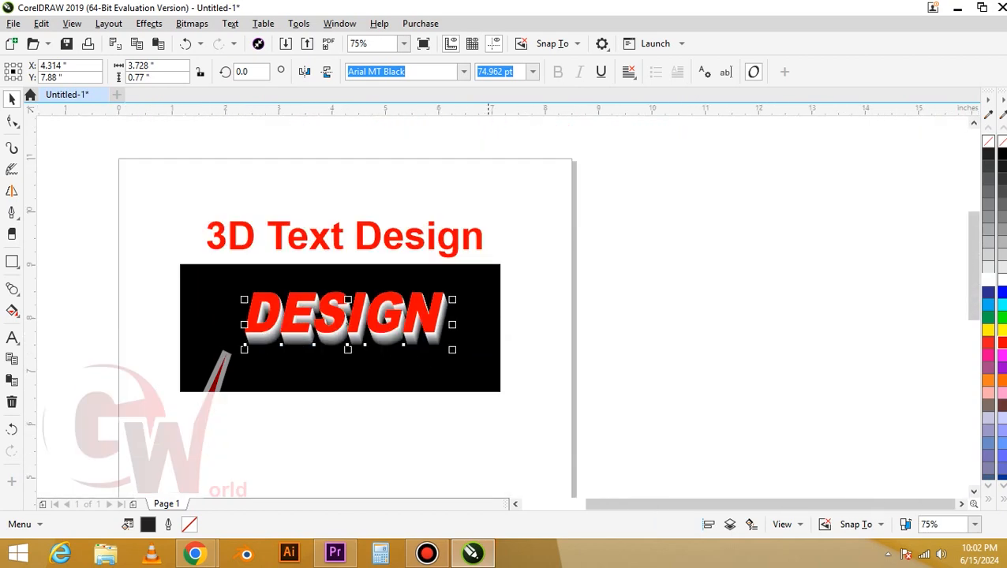
left_click_drag(552, 269, 188, 359)
key("Escape")
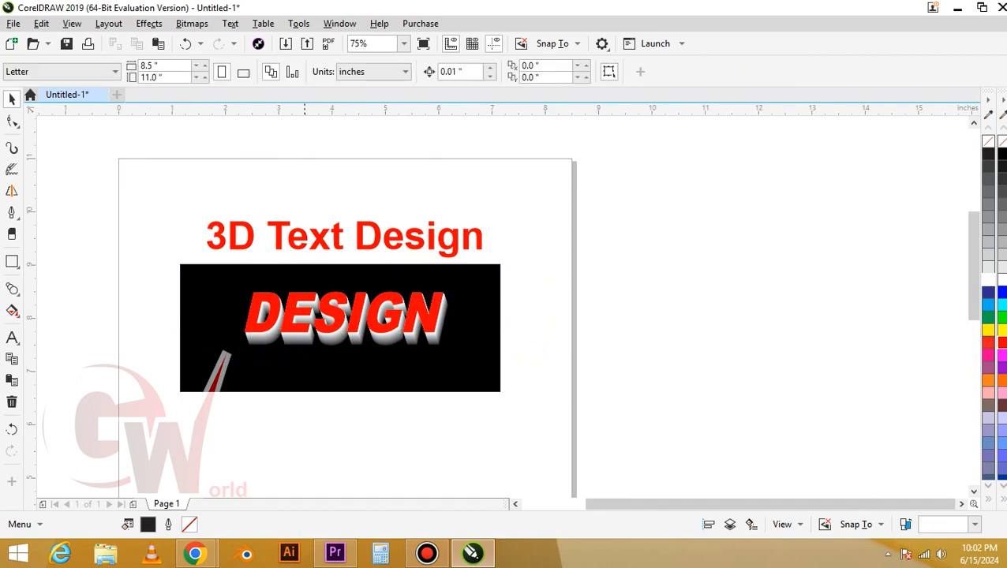
Apply a horizontal linear fountain fill across the front DESIGN text with red at both ends
scroll(295, 344, "up", 1)
left_click(249, 310)
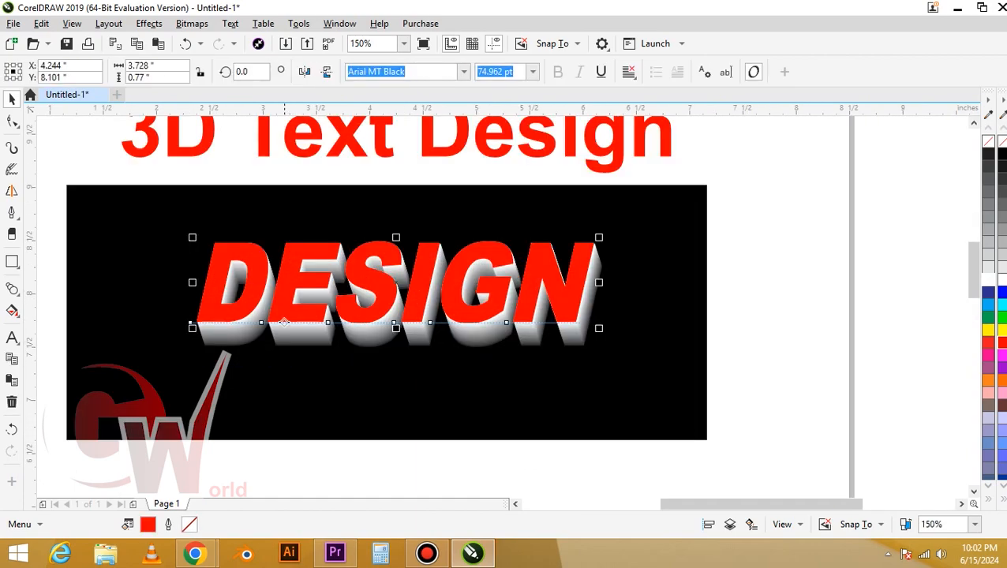
key("g")
left_click_drag(208, 276, 579, 277)
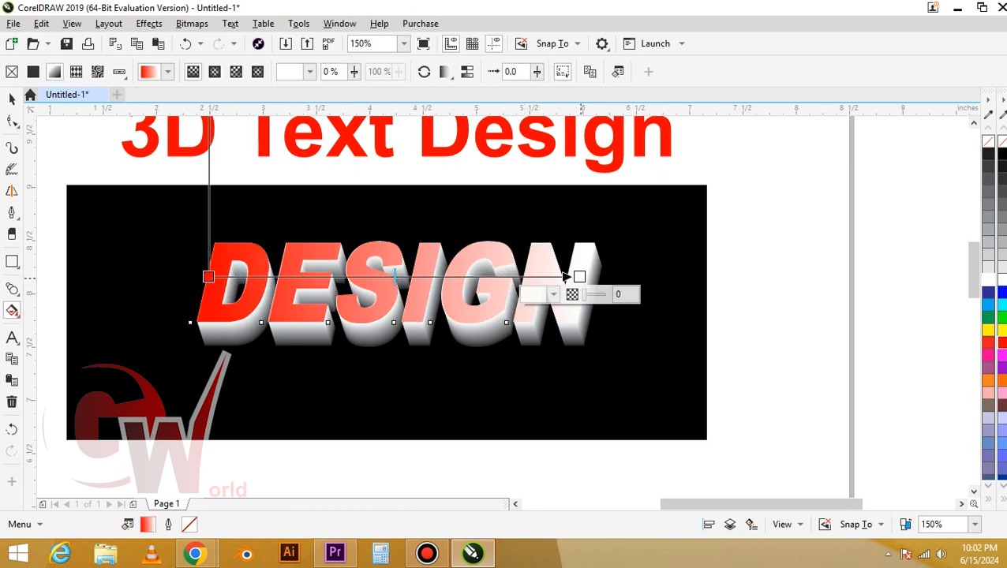
left_click(1003, 343)
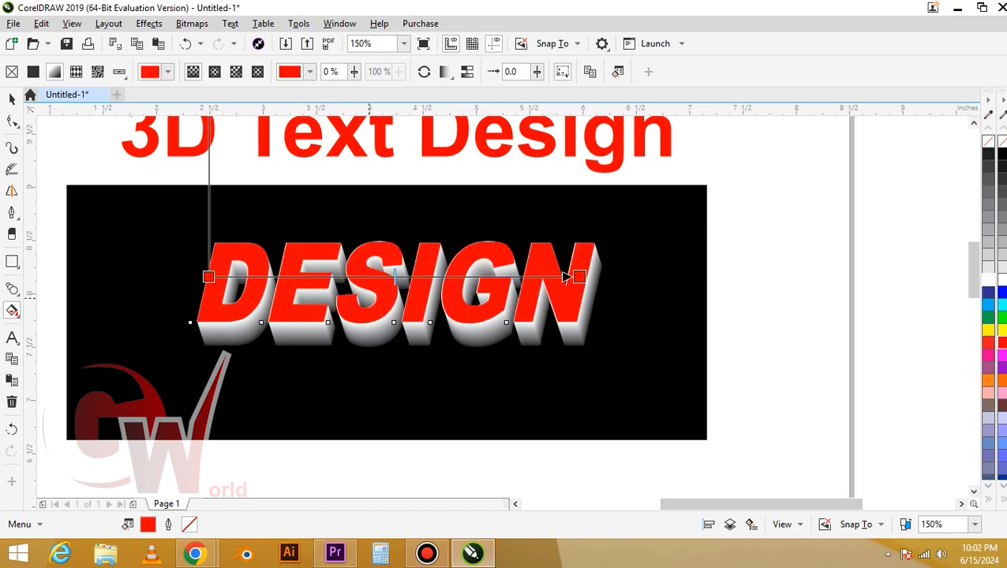
Set the fountain fill's starting node at the letter D to dark red, about #991115
left_click(209, 276)
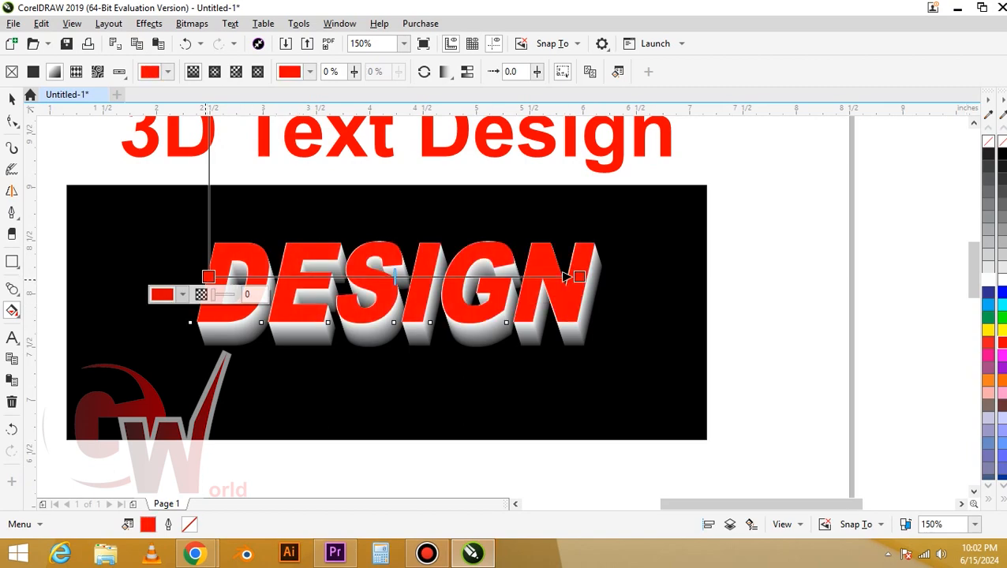
left_click(180, 294)
left_click(229, 170)
mouse_move(229, 170)
left_mouse_down()
mouse_move(252, 167)
mouse_move(247, 150)
left_mouse_up()
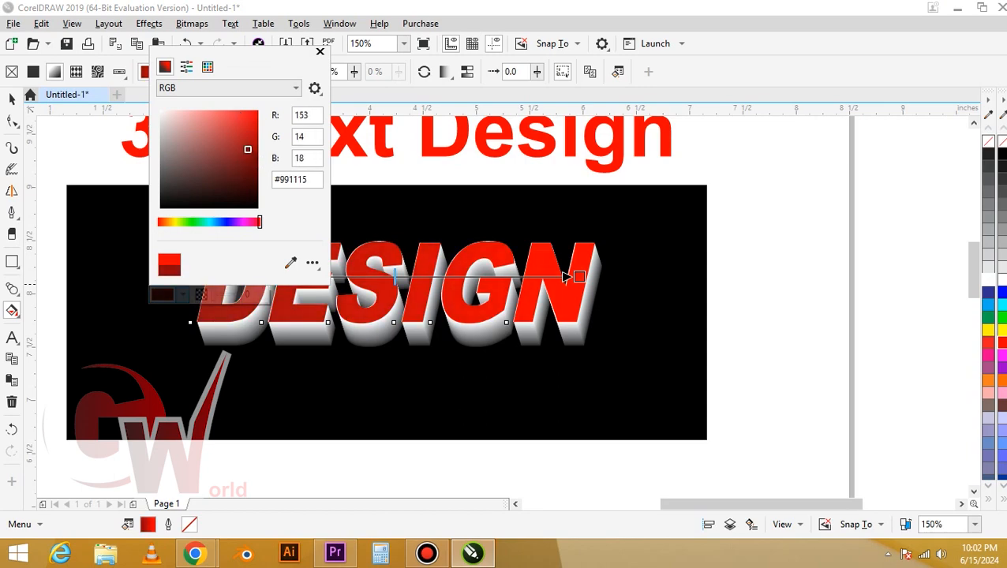
left_click(320, 51)
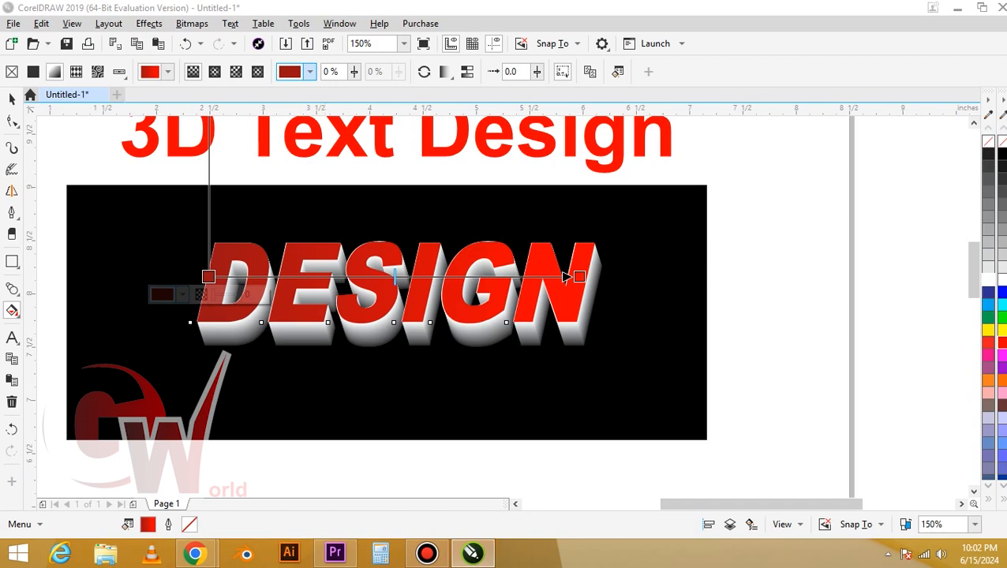
Change the front text's fountain fill to elliptical and adjust the position of its centre
left_click(215, 72)
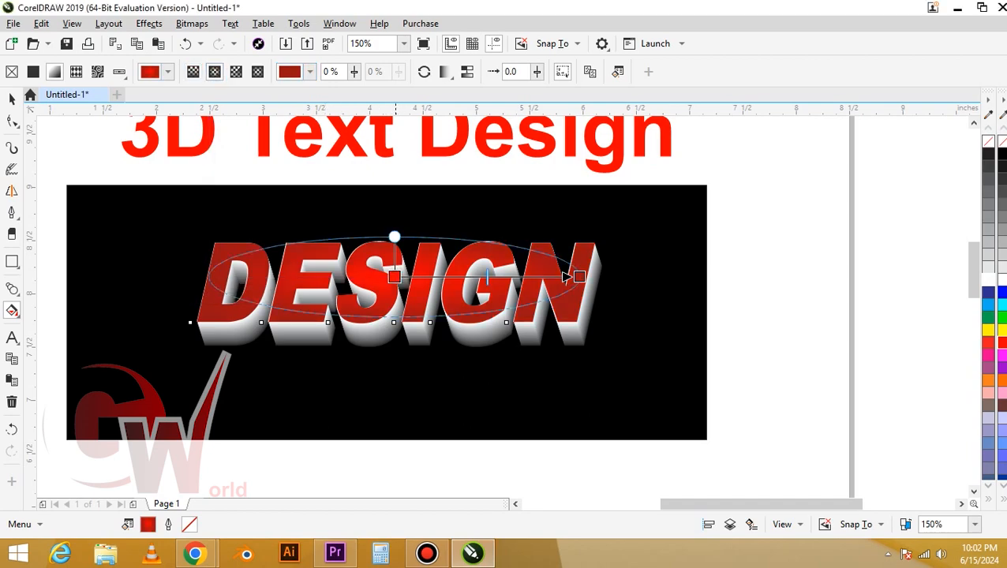
left_click_drag(394, 276, 382, 277)
key("space")
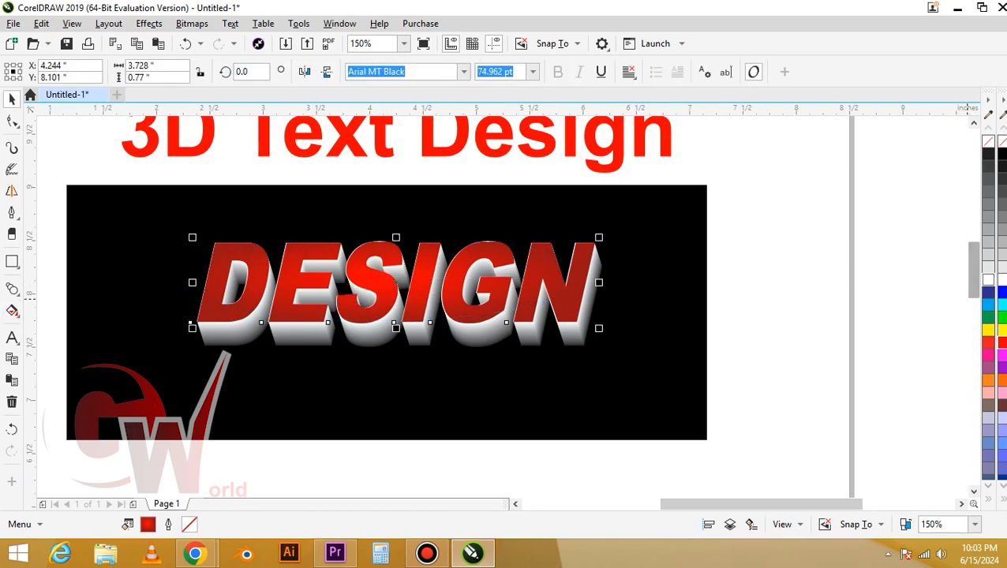
Give the front DESIGN text a white outline, undoing a trial yellow outline
right_click(988, 280)
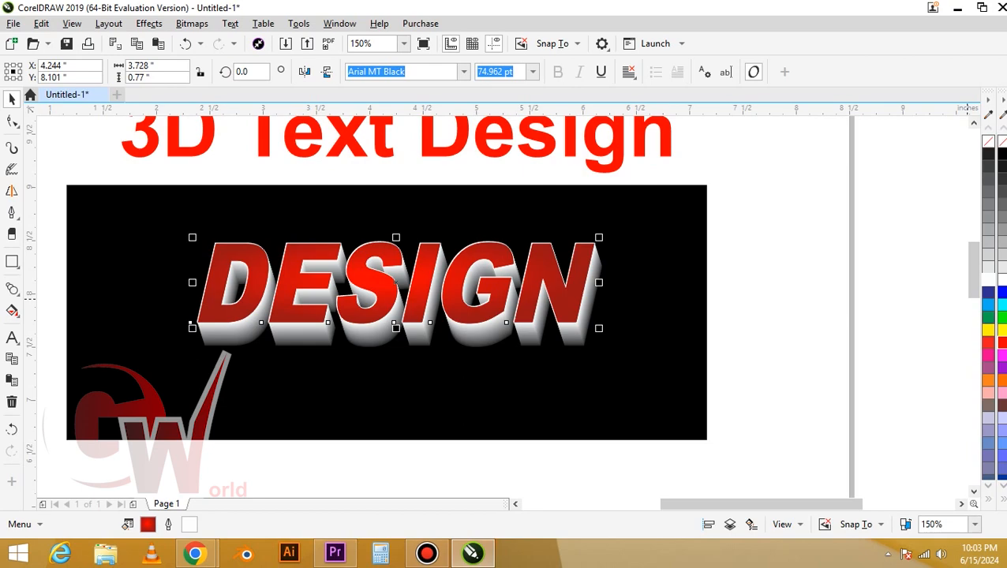
right_click(988, 330)
key("ctrl+z")
double_click(988, 279)
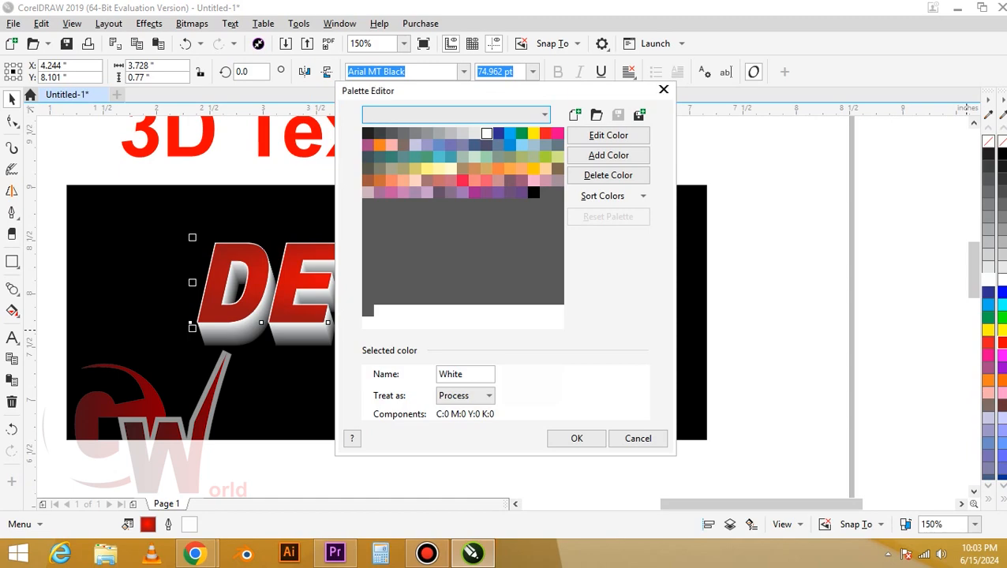
key("Escape")
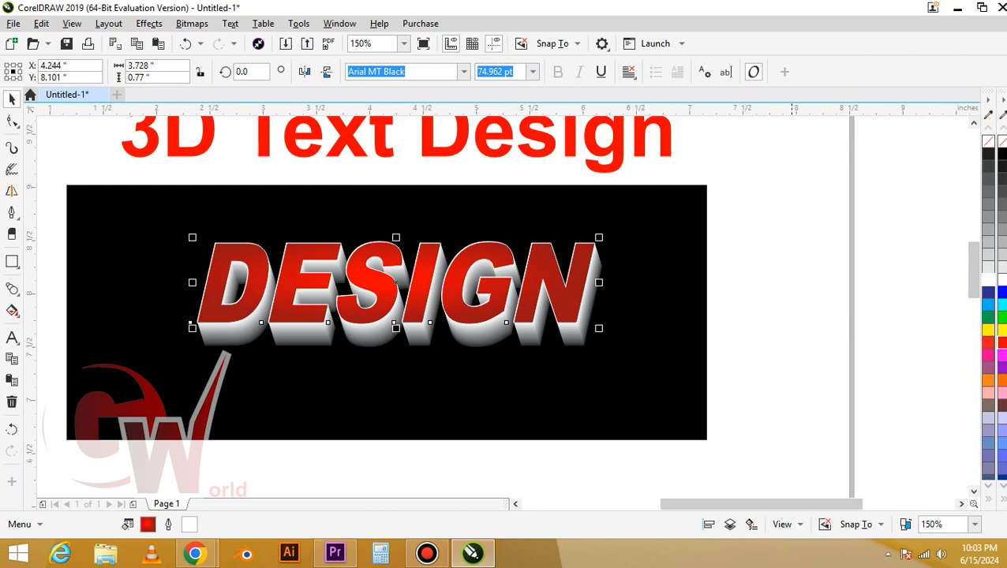
Thicken the white outline of the front DESIGN text and set it to sit behind the fill
key("F12")
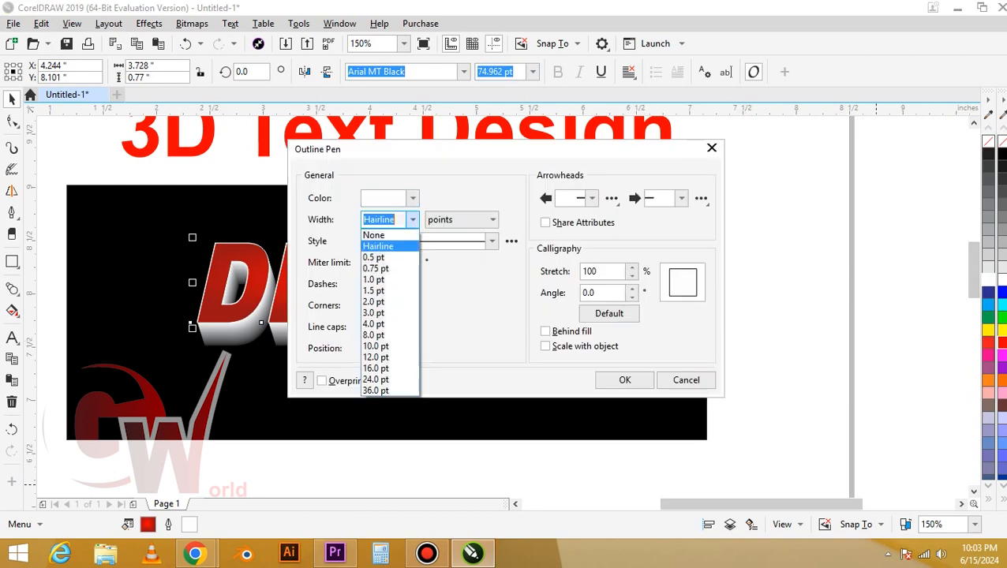
left_click(409, 305)
left_click(546, 331)
left_click(624, 381)
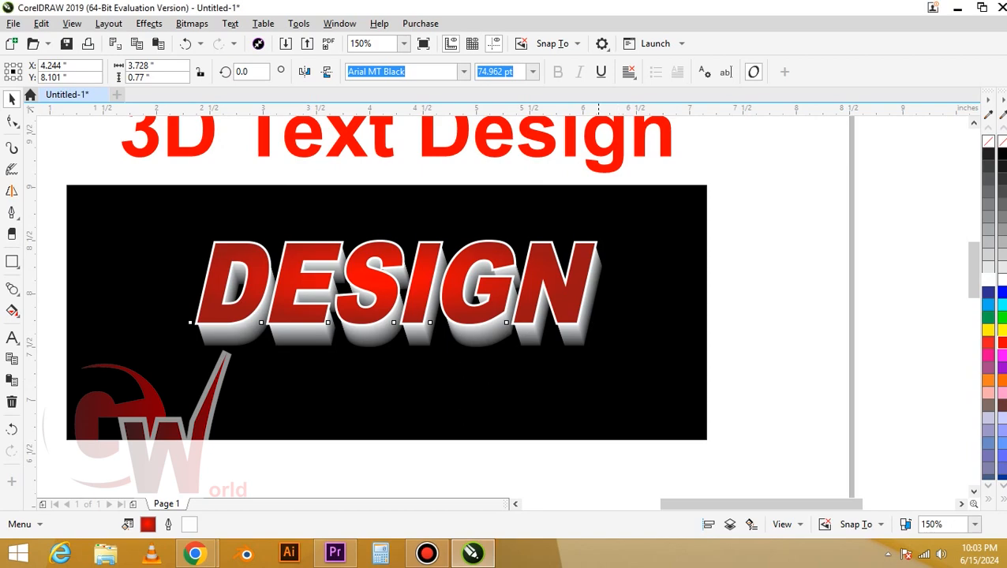
Paste a white copy of the DESIGN text with a soft black outline directly behind the red front text
left_click_drag(304, 315, 376, 299)
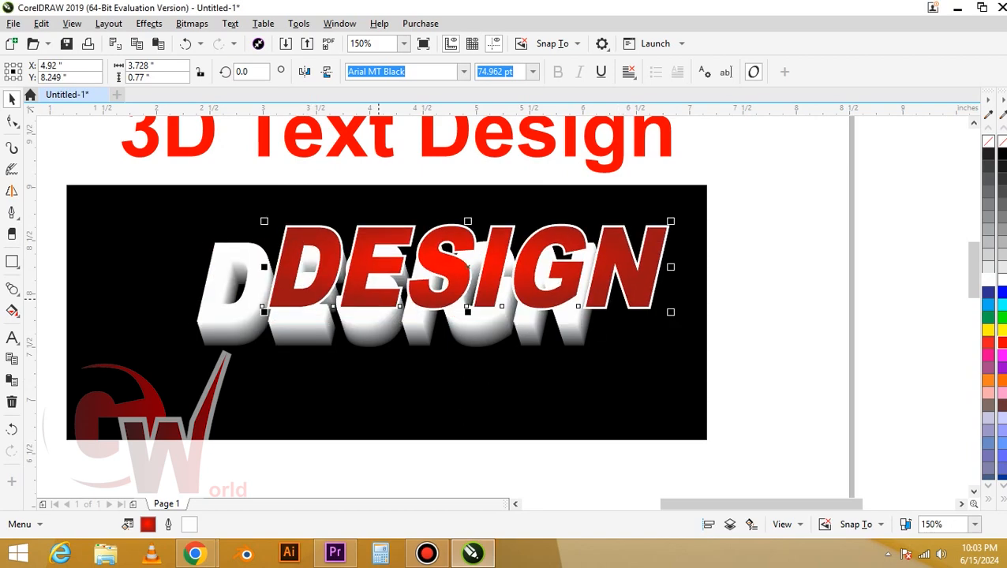
key("ctrl+z")
key("ctrl+v")
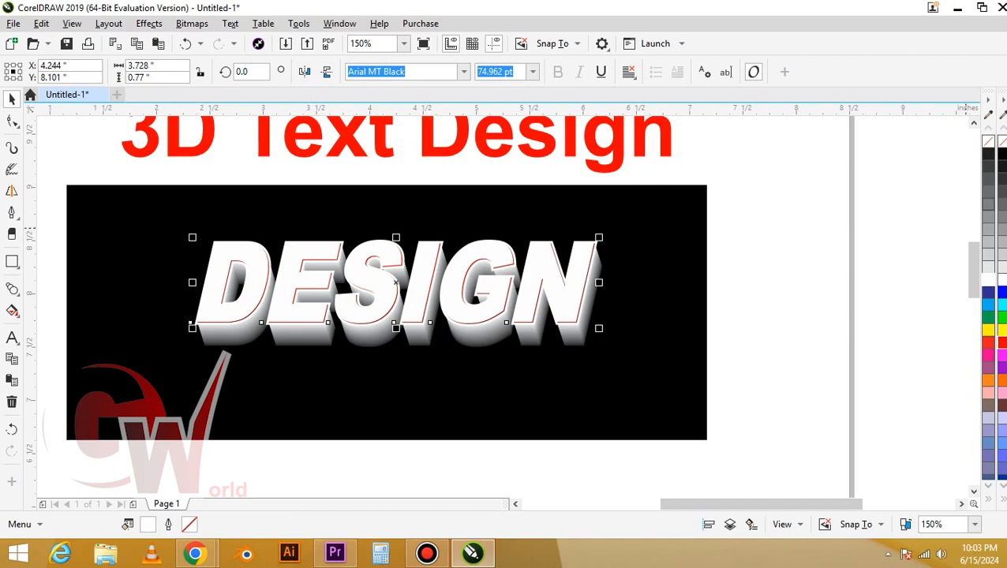
right_click(989, 154)
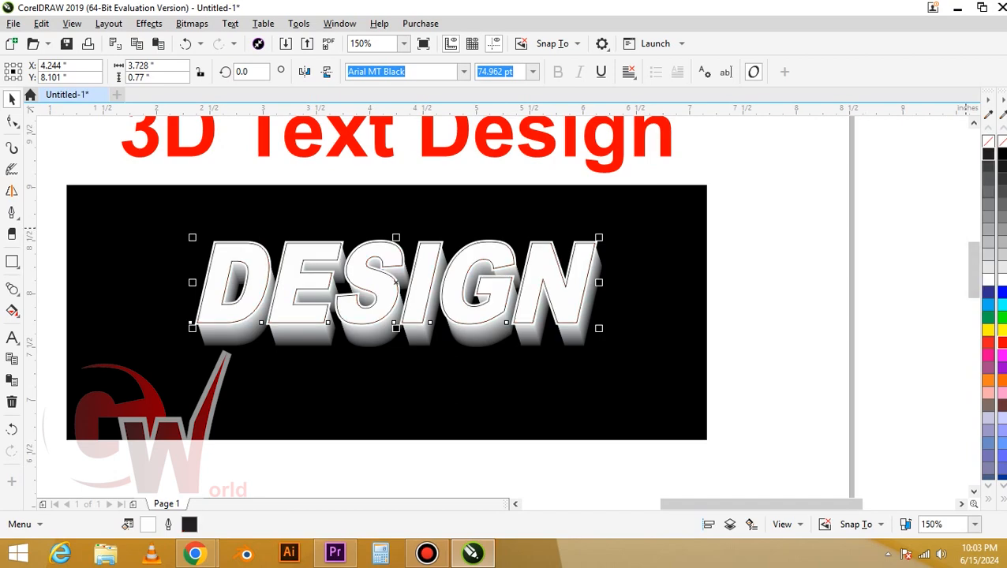
key("ctrl+Page_Down")
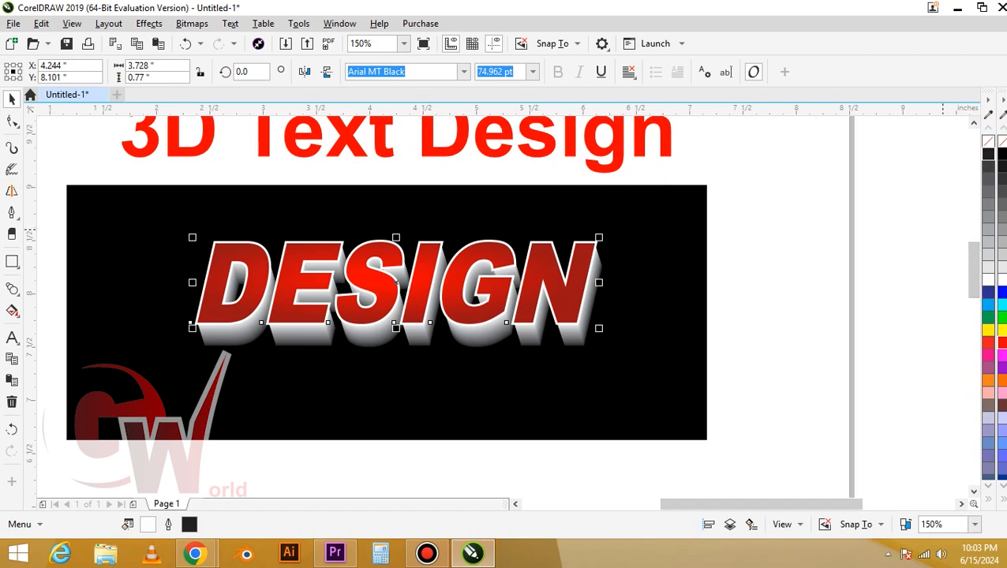
Set the pasted copy's outline width to 8 pt and place the outline behind its fill
key("F12")
left_click(413, 220)
left_click(385, 324)
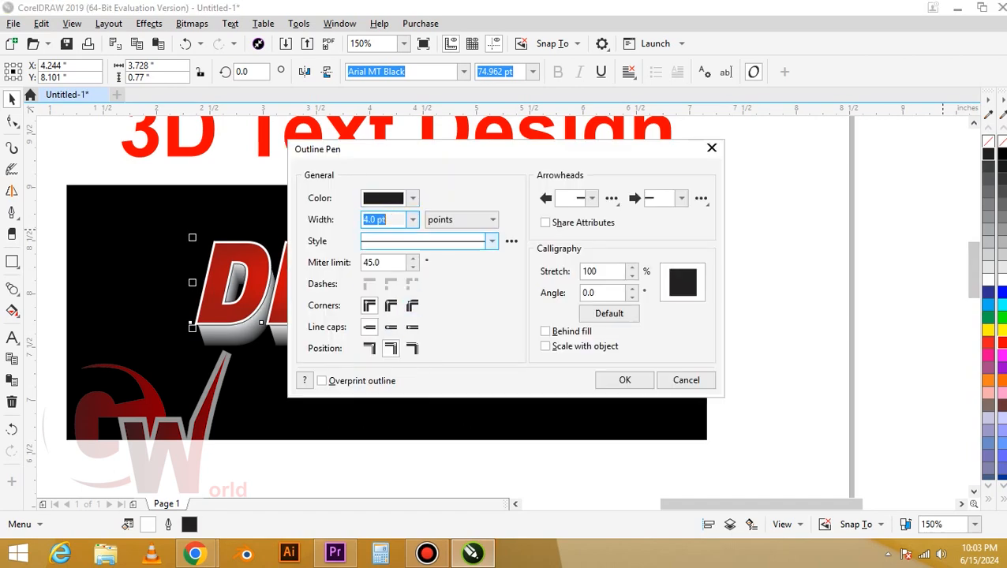
left_click(413, 220)
left_click(385, 334)
left_click(545, 331)
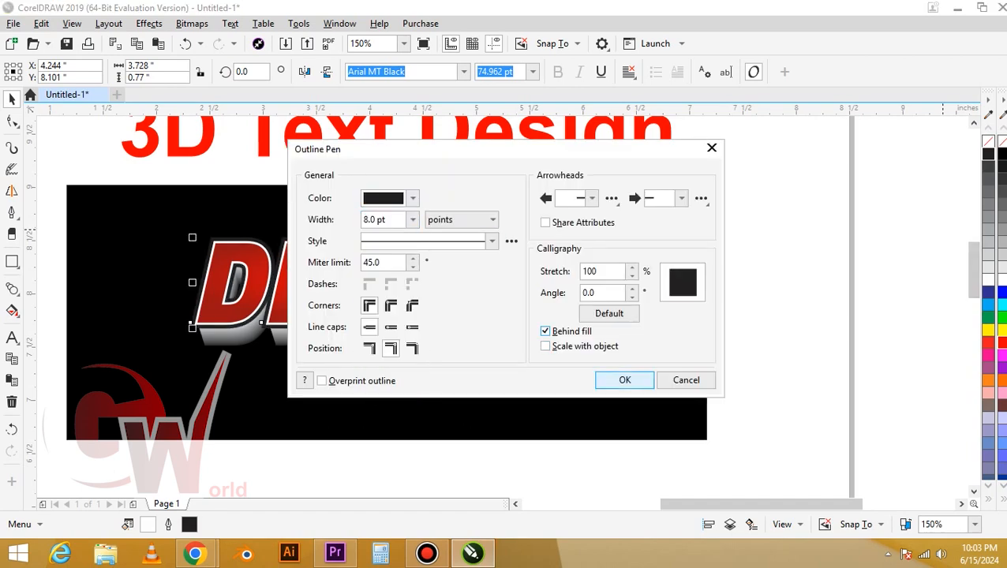
left_click(604, 379)
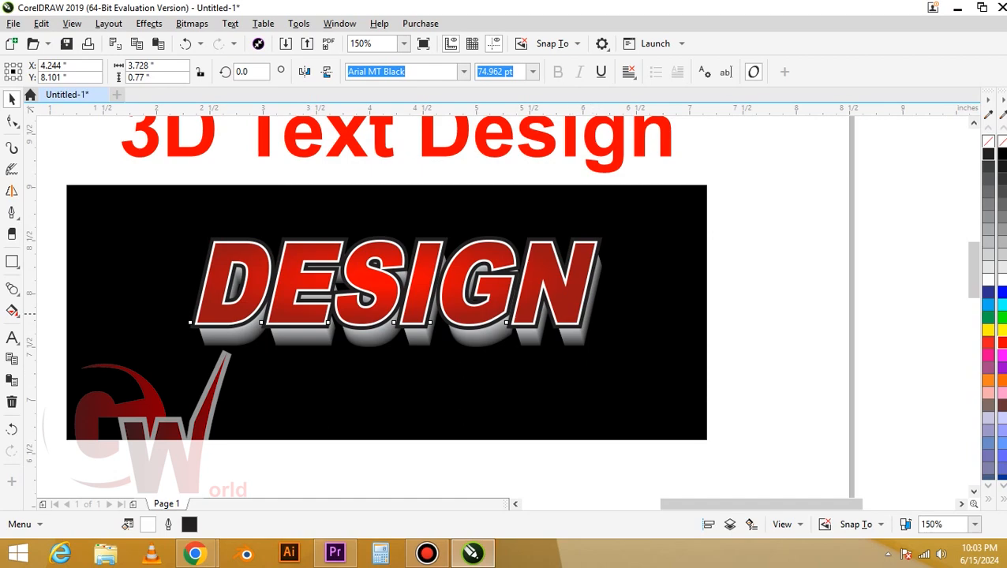
Recolour the pasted copy's 8 pt outline to cyan after trying red and yellow
right_click(989, 343)
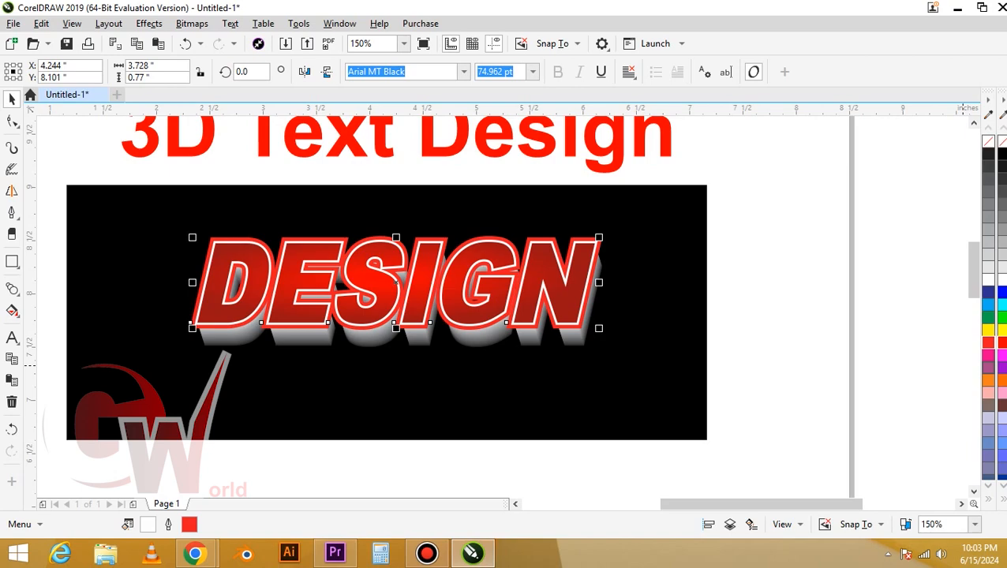
right_click(988, 330)
right_click(989, 330)
left_click(638, 439)
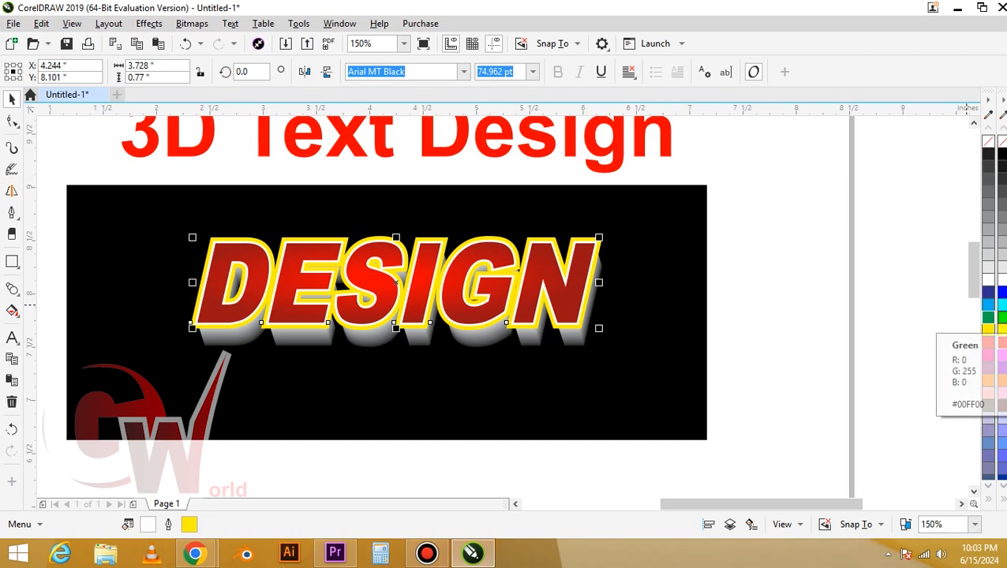
right_click(989, 317)
right_click(999, 307)
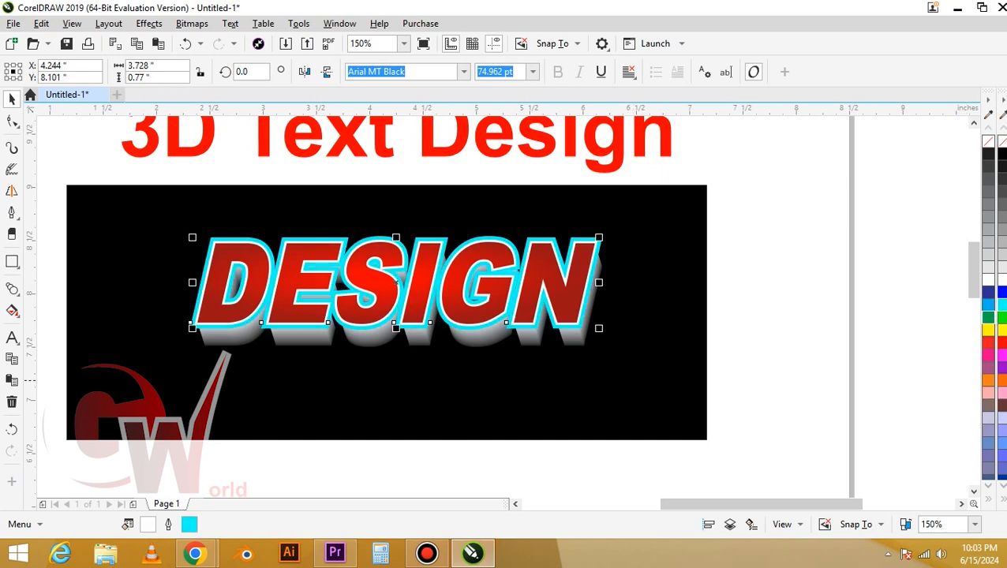
Delete the old white-to-dark blend behind the DESIGN text
scroll(205, 346, "up", 1)
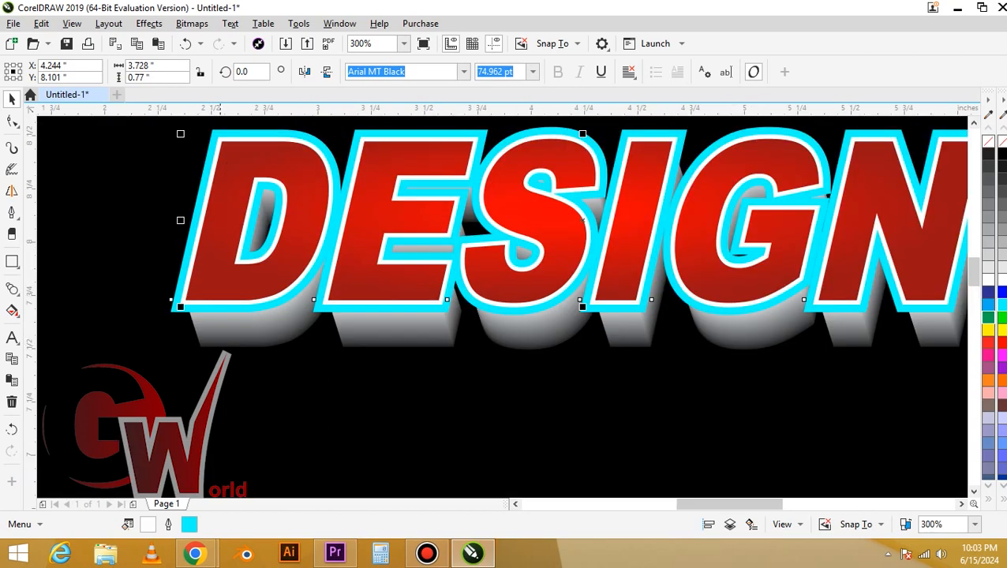
left_click(214, 333)
key("Delete")
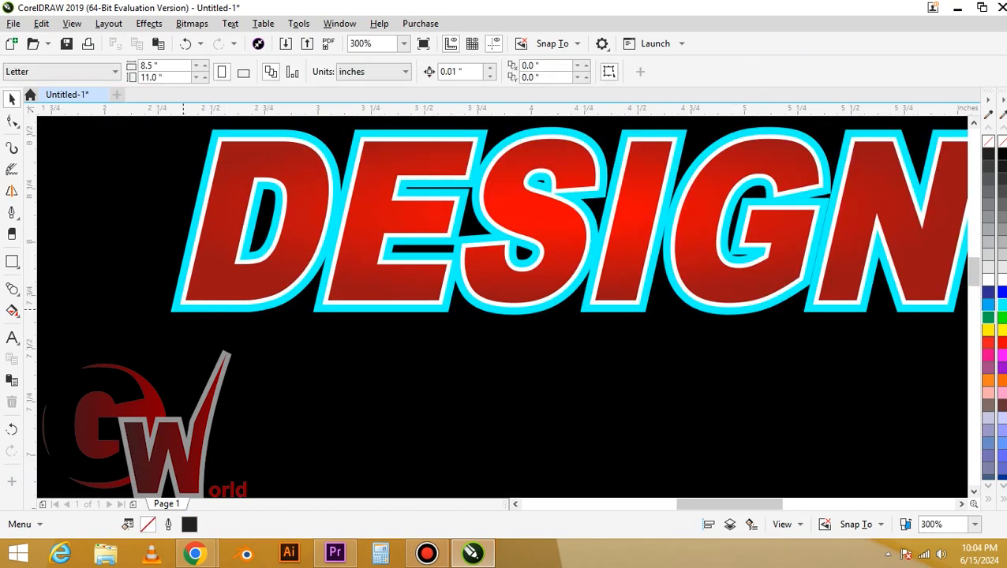
Try moving the cyan-outlined DESIGN copy down below the red text, and undo the move
left_click(183, 310)
left_click_drag(172, 312, 163, 436)
key("ctrl+z")
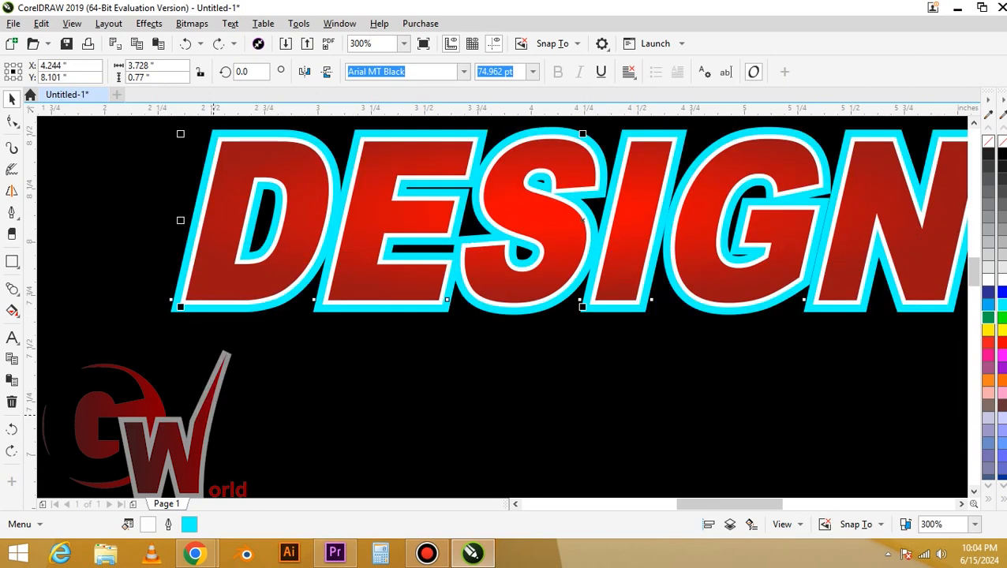
Bring the cyan-outlined DESIGN text to the front of the layer and convert it to curves
left_click(41, 24)
key("Escape")
key("ctrl+c")
key("ctrl+v")
right_click(264, 148)
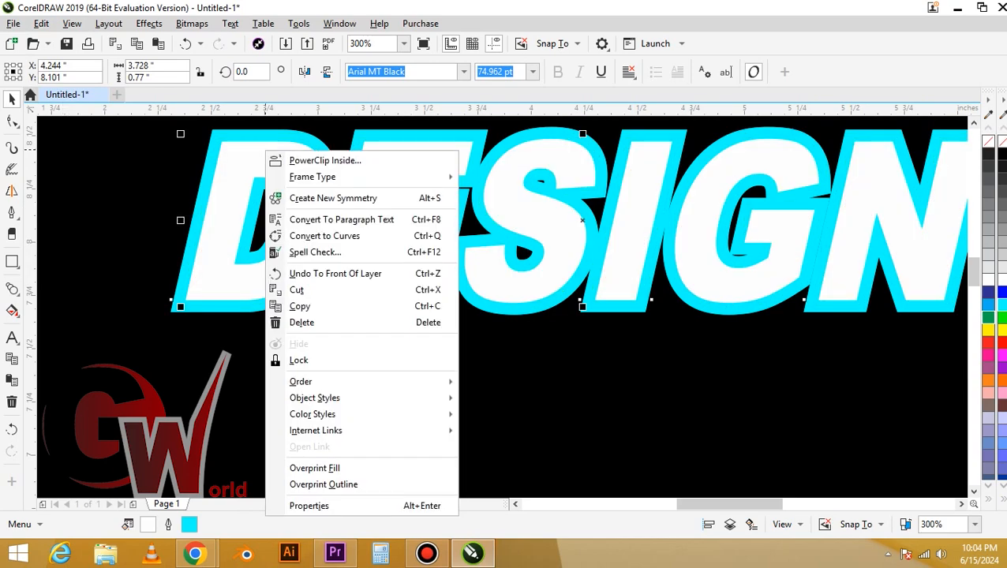
right_click(228, 161)
left_click(353, 245)
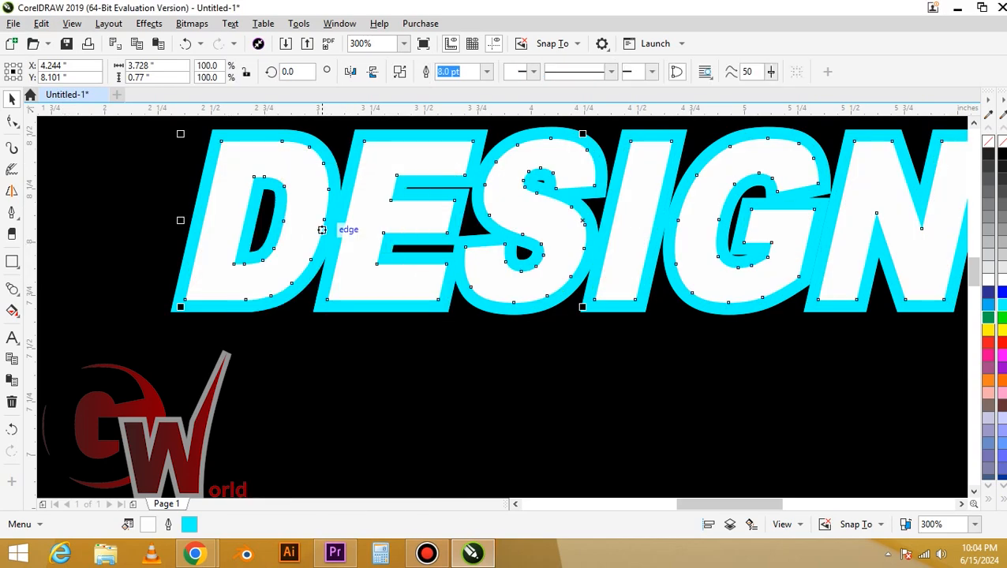
left_click_drag(280, 170, 315, 197)
key("ctrl+z")
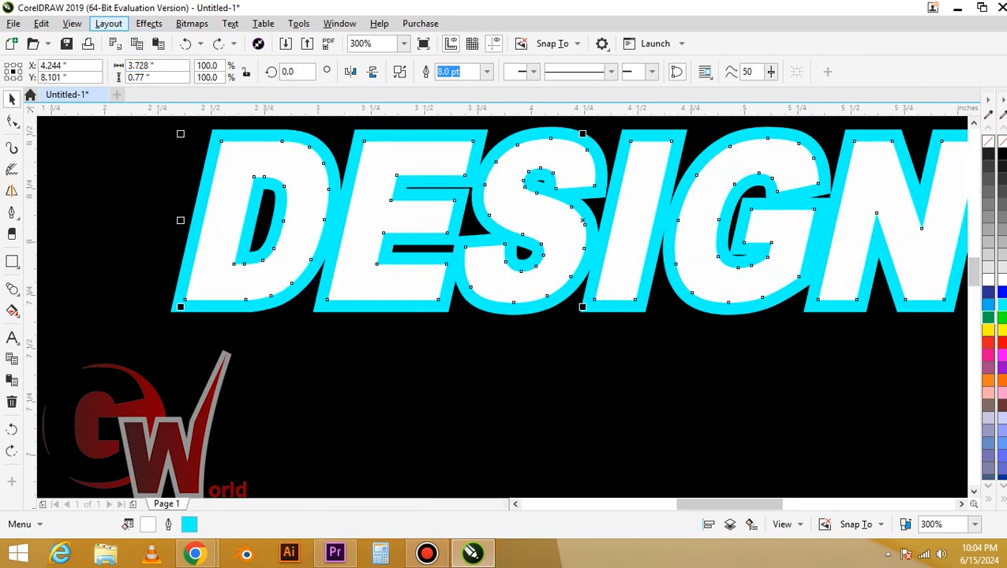
left_click(108, 23)
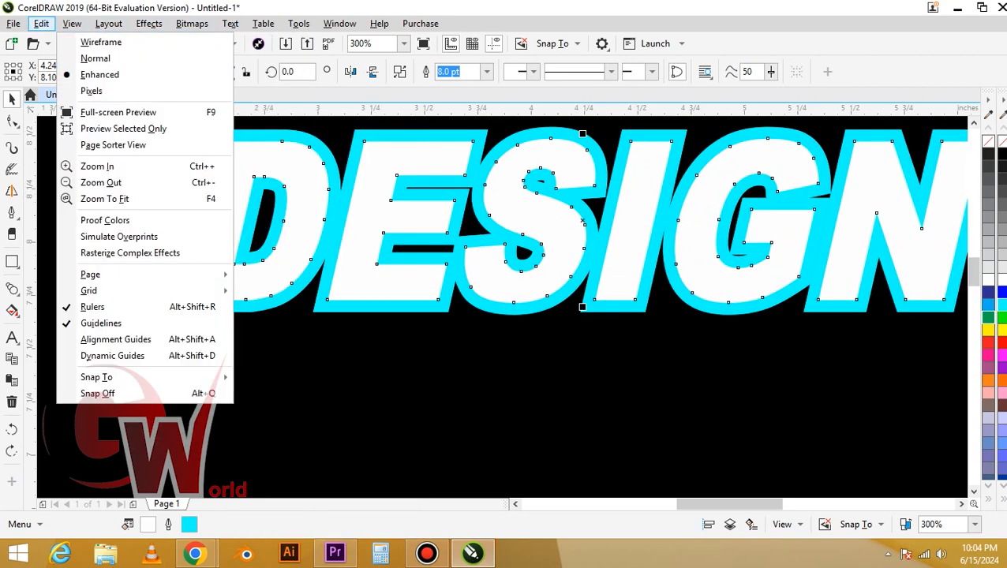
left_click(207, 283)
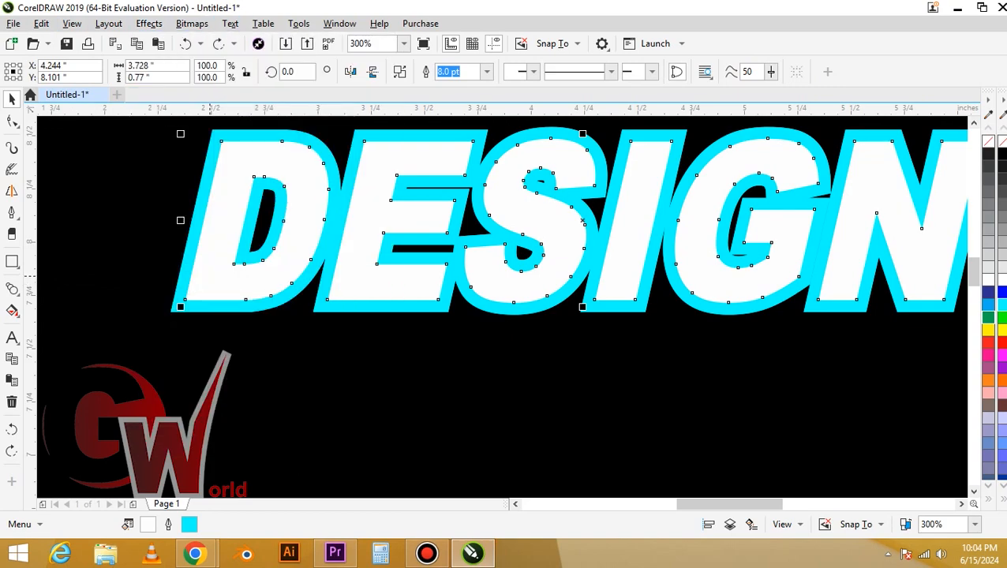
Convert the cyan outline to a separate object and weld it with the white DESIGN curves into one white silhouette
key("ctrl+shift+q")
left_click_drag(223, 260, 248, 363)
key("ctrl+z")
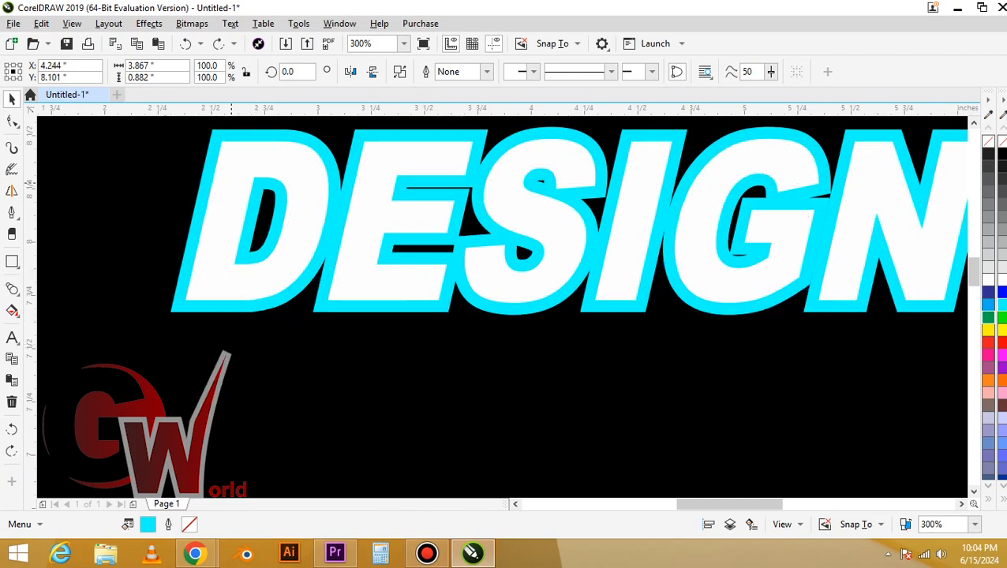
left_click_drag(221, 128, 224, 163)
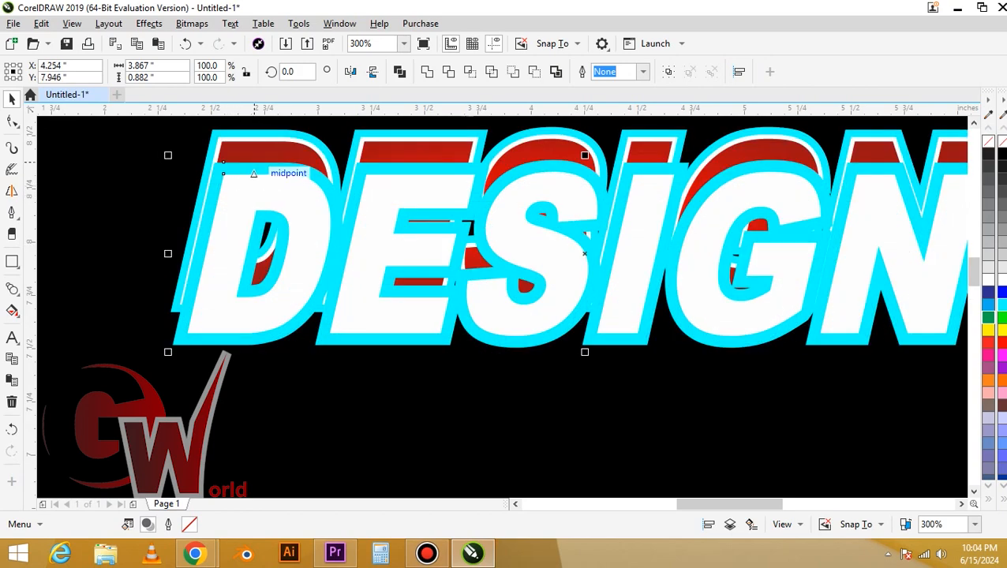
key("ctrl+z")
left_click(427, 72)
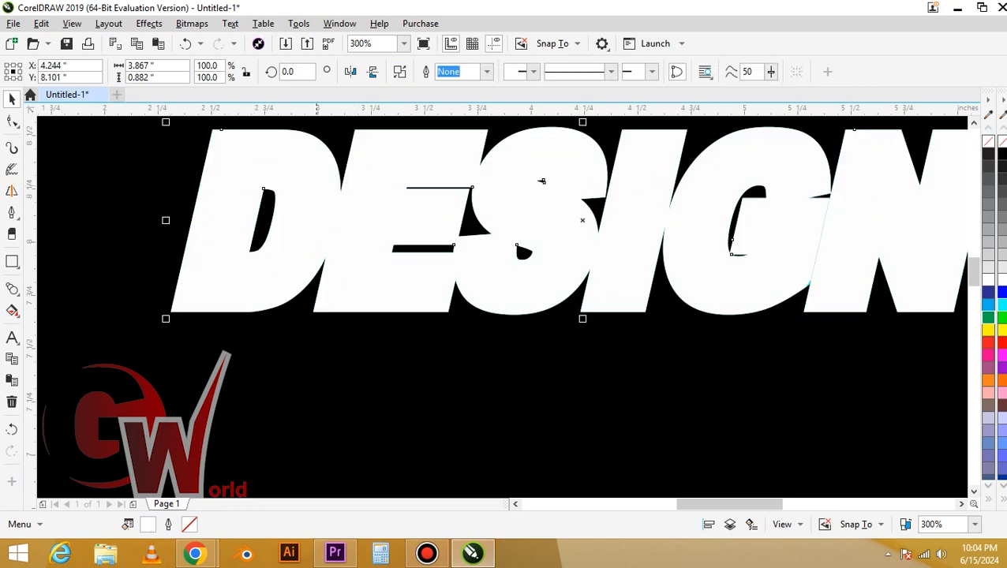
Place a copy of the white DESIGN silhouette straight below the original, fill it dark grey and put it behind the white one
left_click_drag(259, 249, 259, 305)
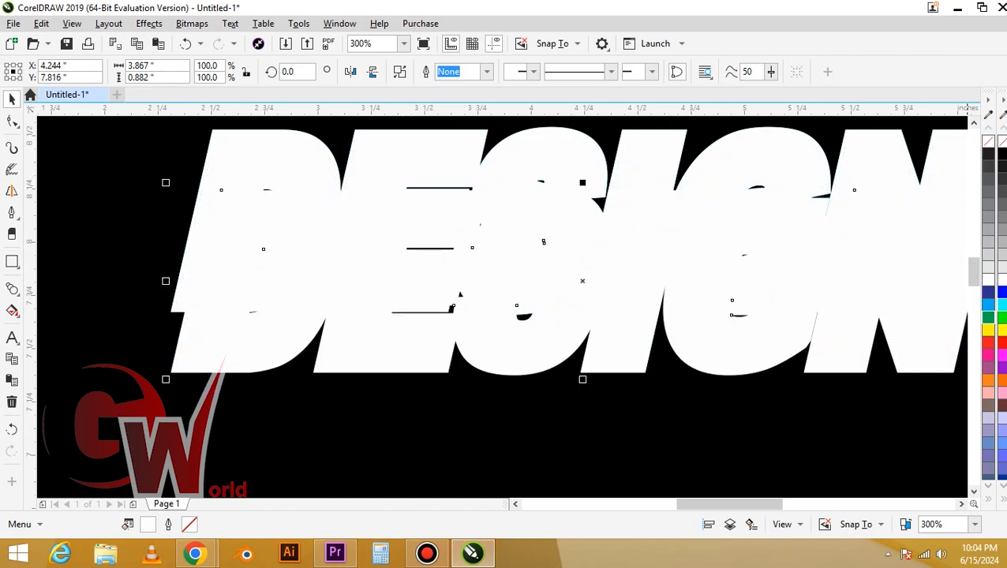
left_click(988, 155)
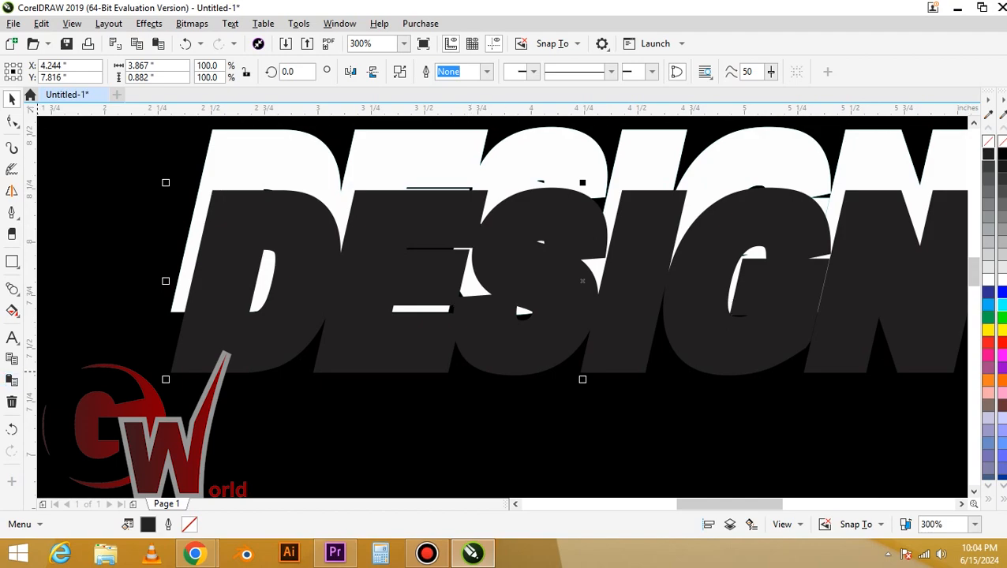
key("ctrl+Page_Down")
Blend the white silhouette with the dark grey copy in 50 steps and place the blend behind the outlined DESIGN text
left_click(11, 288)
left_click(55, 337)
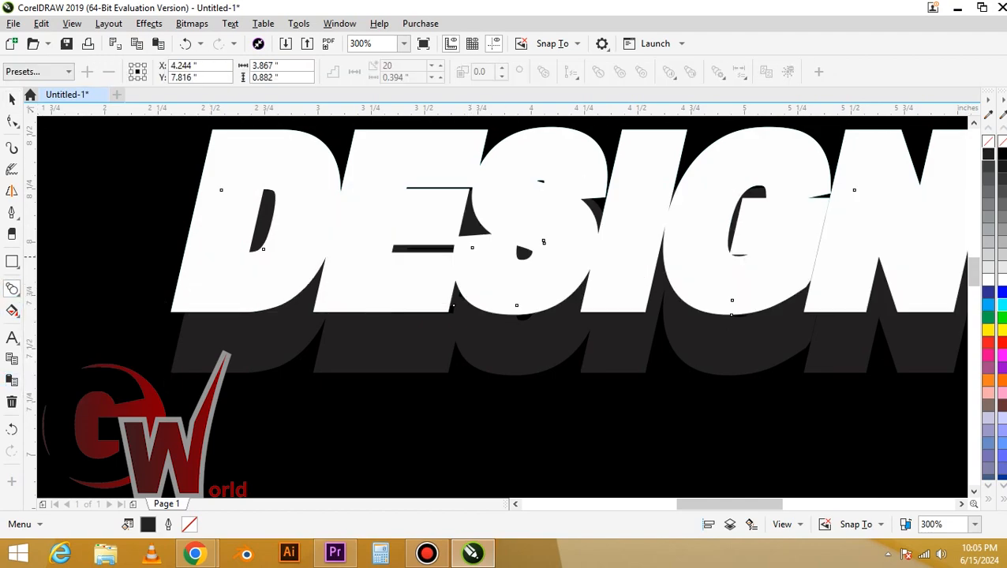
left_click_drag(211, 257, 210, 330)
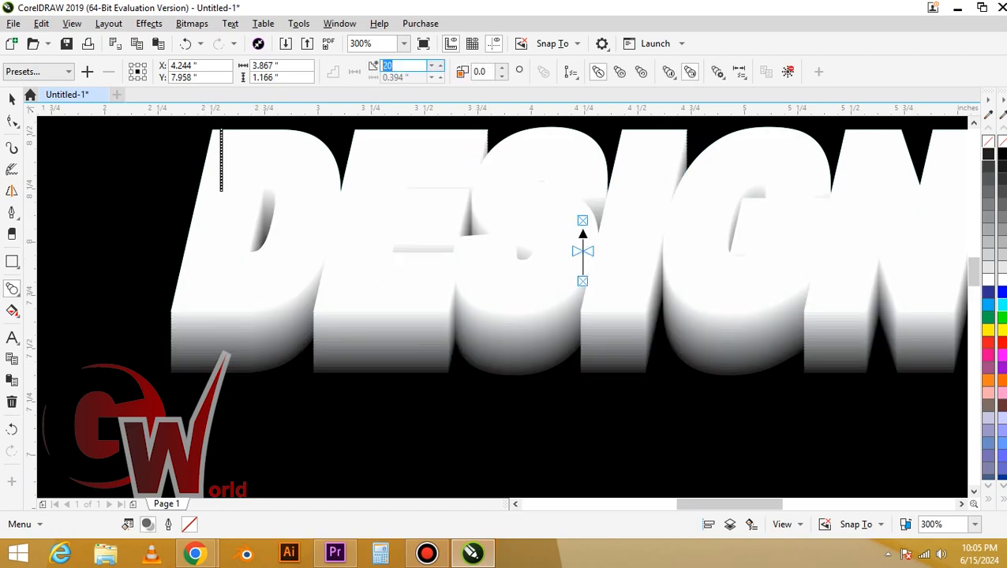
type("50")
key("Return")
left_click(12, 99)
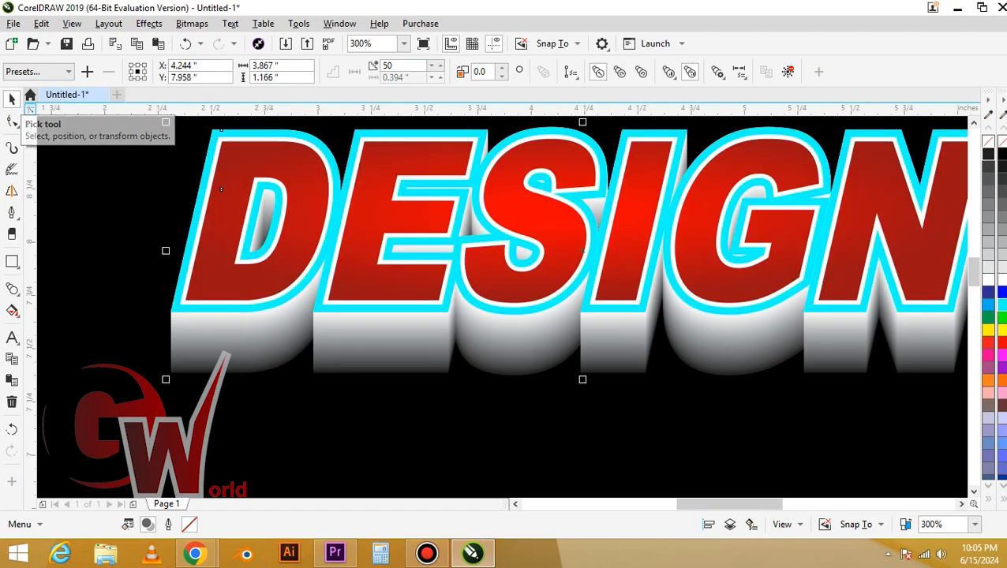
Widen the white outline of the red gradient DESIGN text through the Outline Pen settings
key("F3")
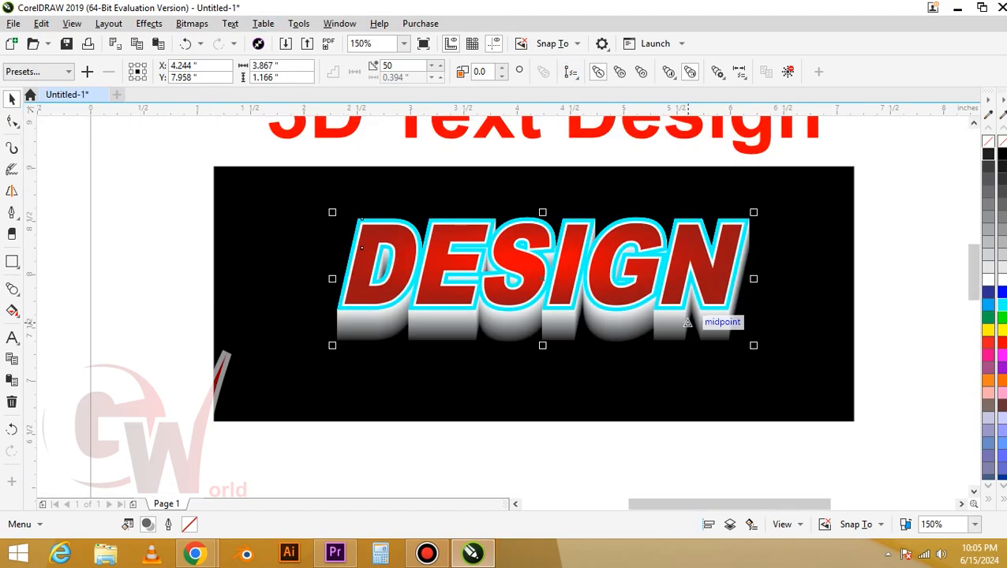
left_click(667, 282)
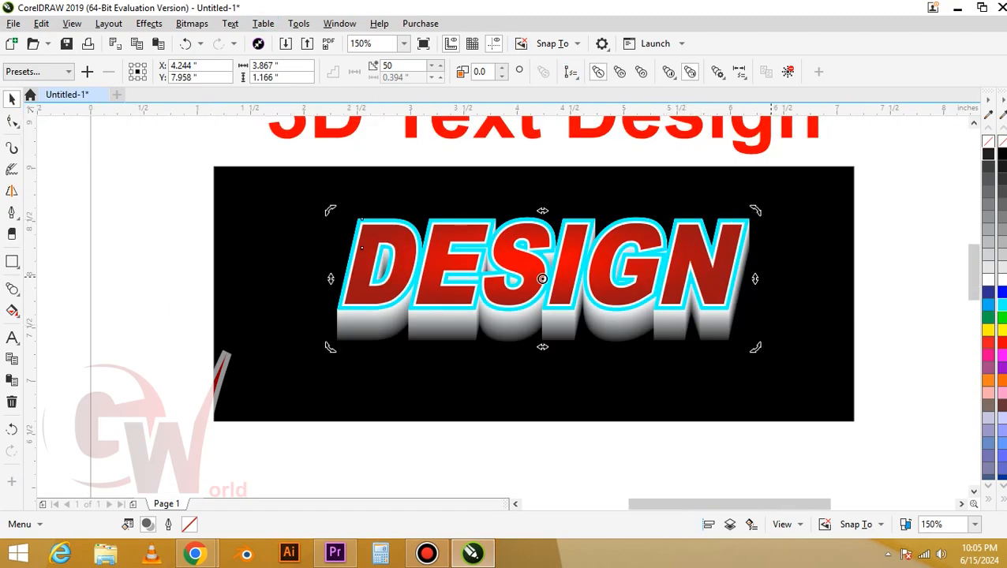
left_click(830, 237)
left_click(724, 273)
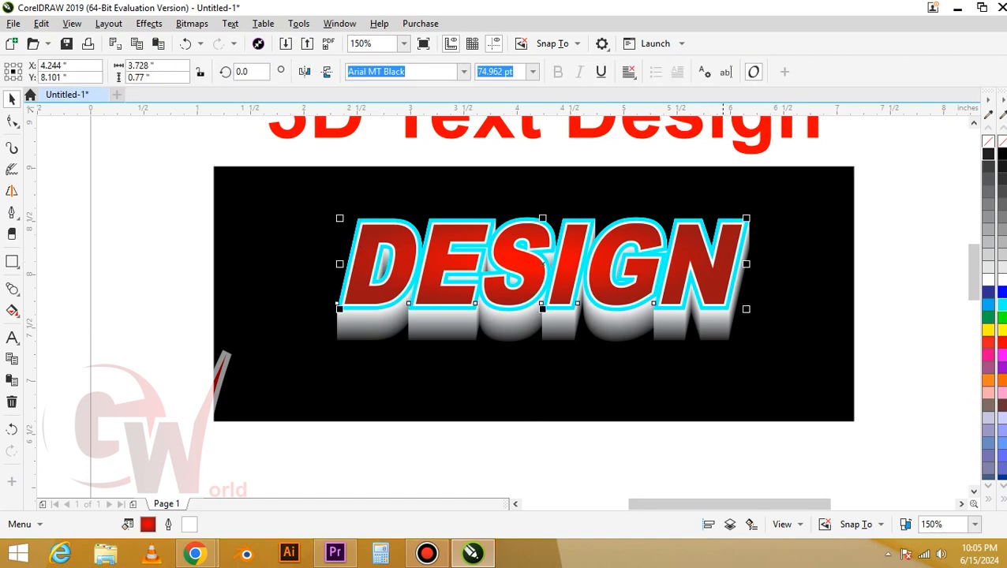
key("F12")
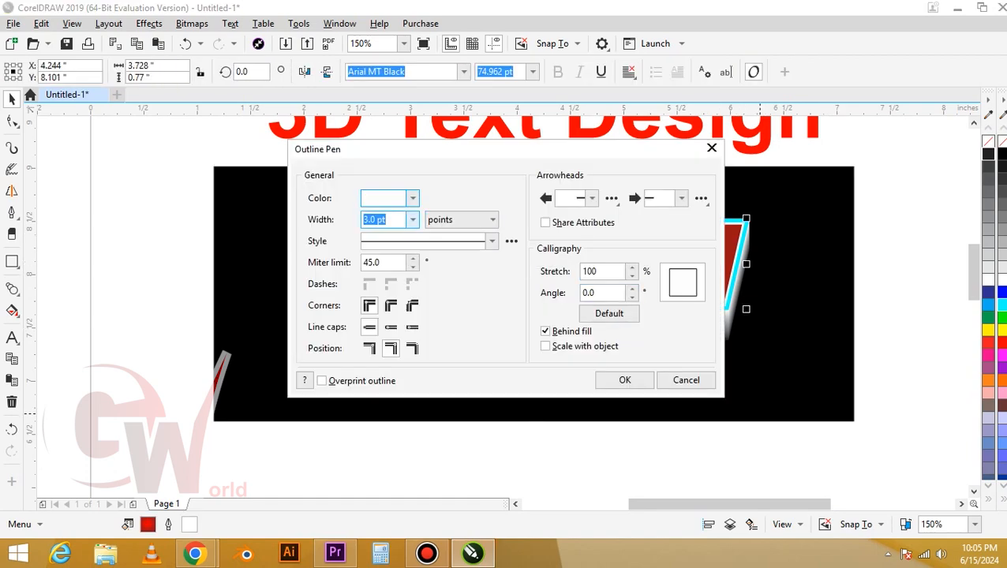
type("3")
key("Return")
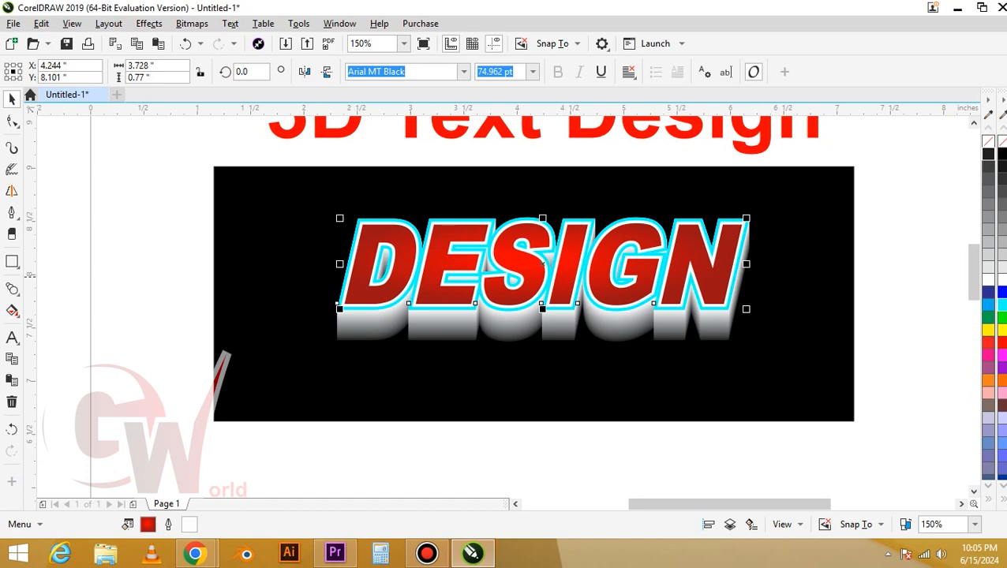
Recolour the outline of the cyan-outlined DESIGN copy behind the red text to yellow
scroll(455, 275, "up", 1)
left_click(442, 362)
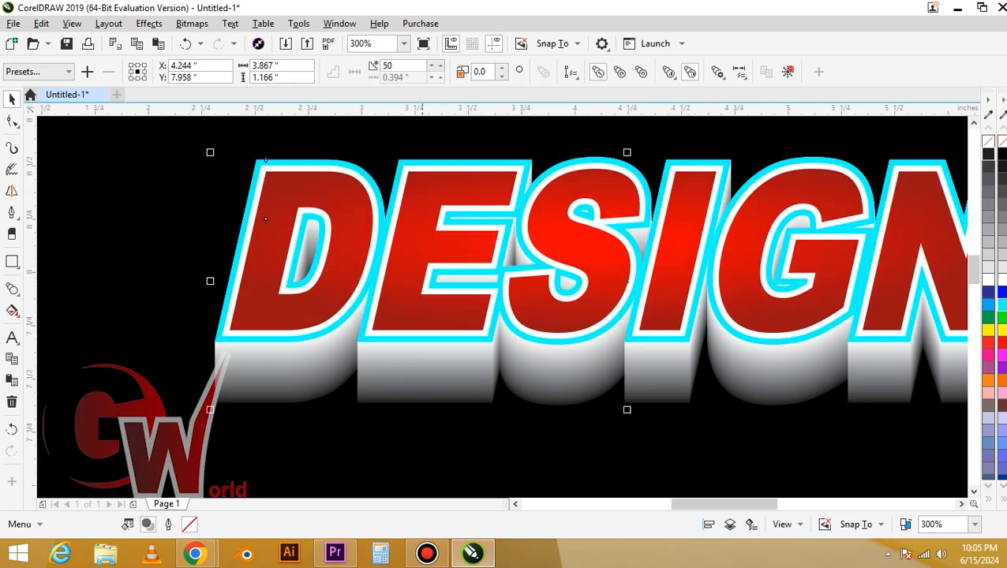
left_click(420, 398)
left_click(427, 314)
key("Tab")
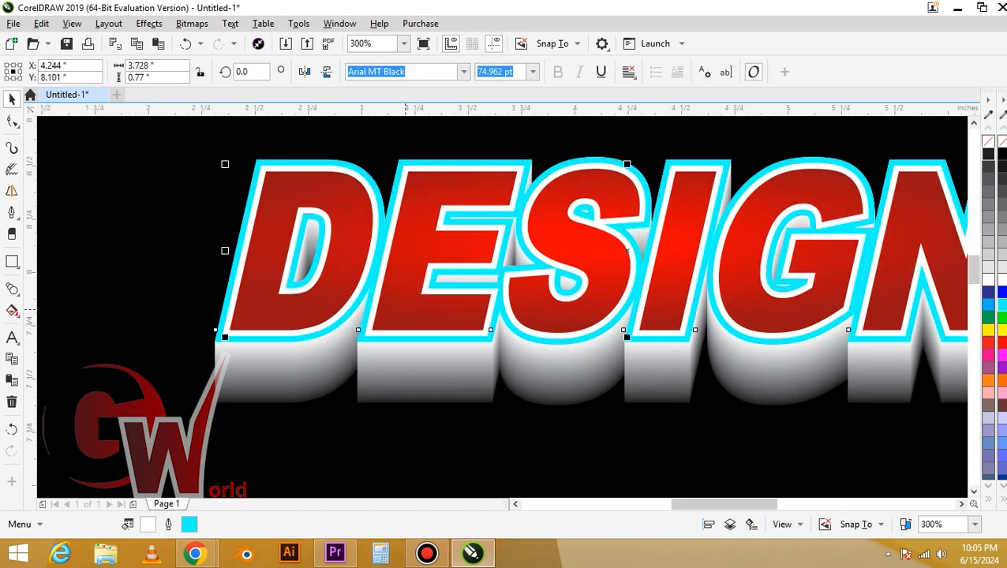
key("Delete")
key("ctrl+z")
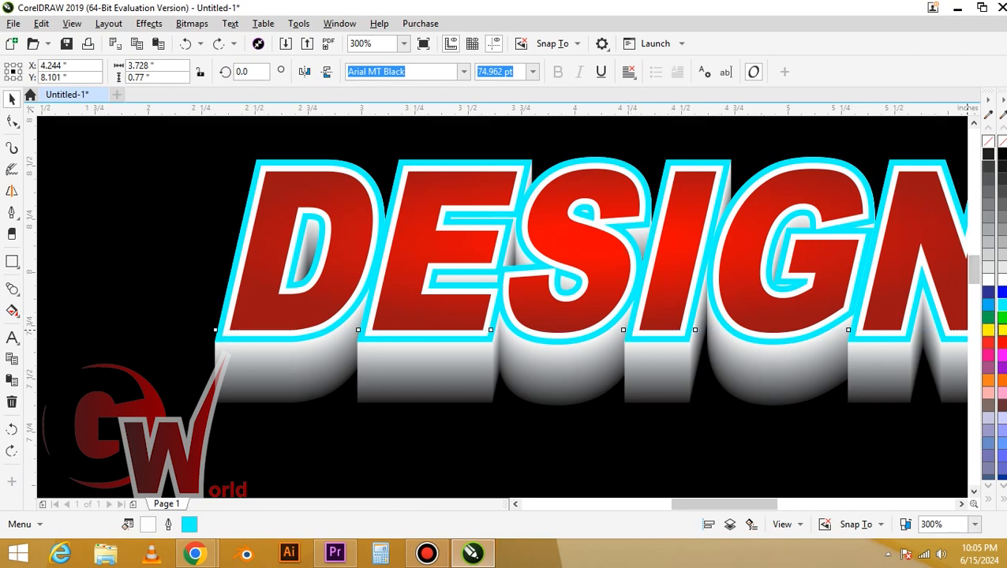
right_click(999, 330)
scroll(330, 228, "down", 1)
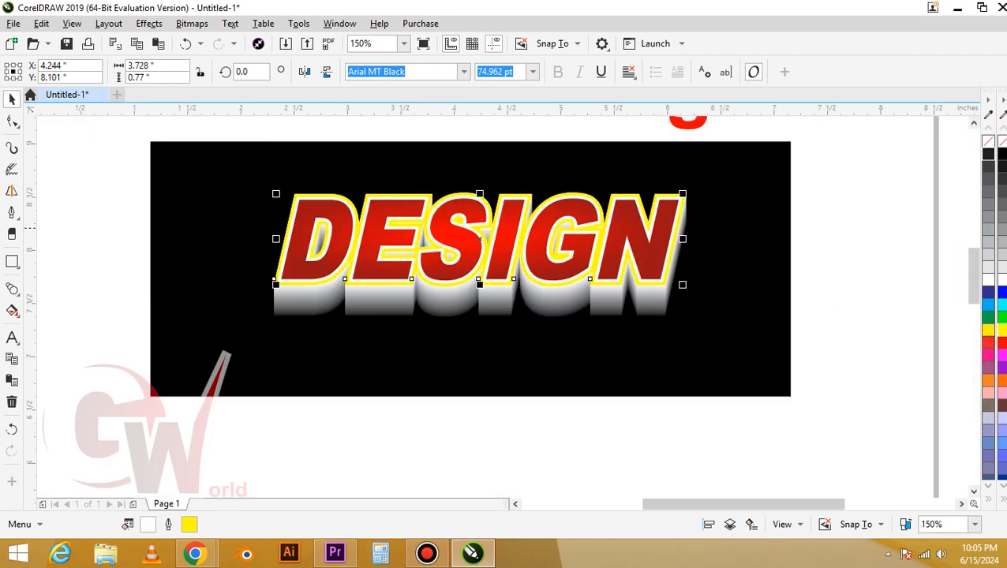
Convert the yellow outline to an object and give it a linear gradient fill from yellow at the base to white at the top
key("ctrl+shift+q")
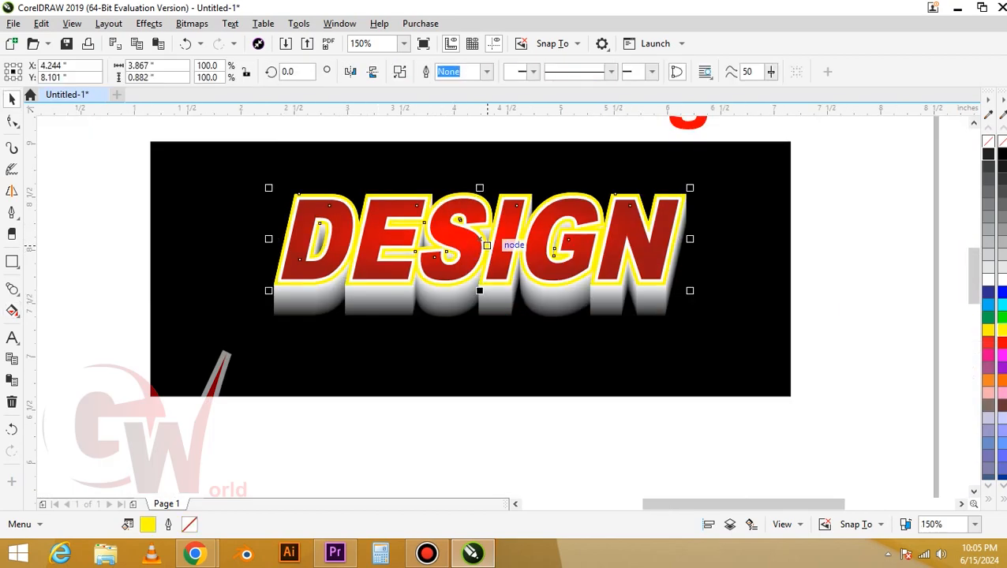
scroll(488, 251, "up", 1)
key("g")
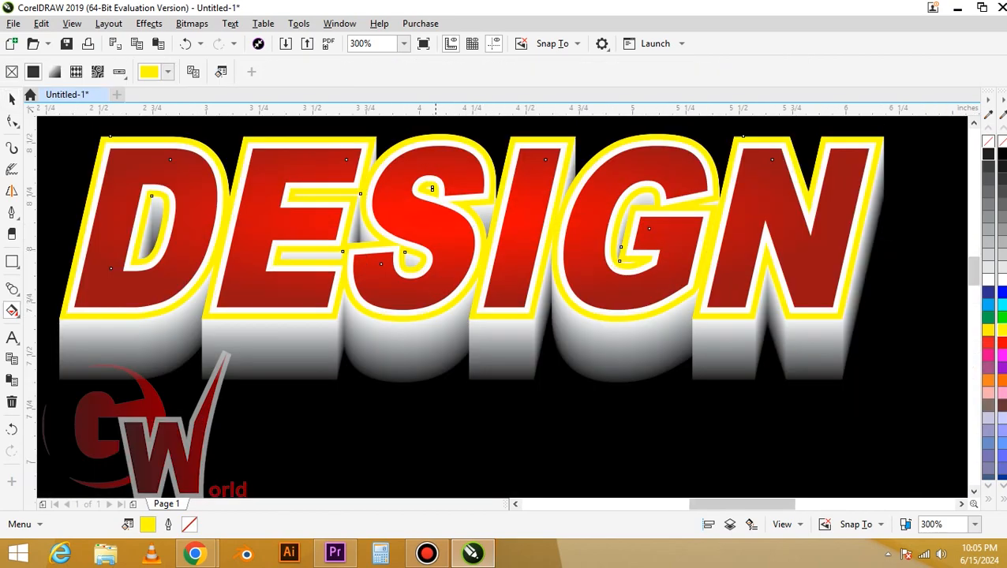
left_click_drag(442, 305, 451, 146)
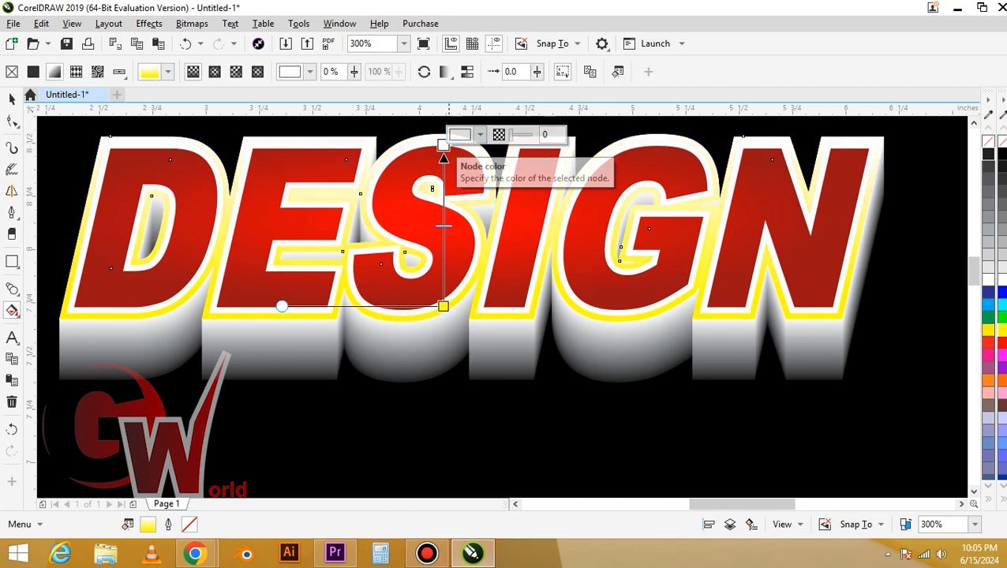
key("space")
scroll(387, 175, "down", 2)
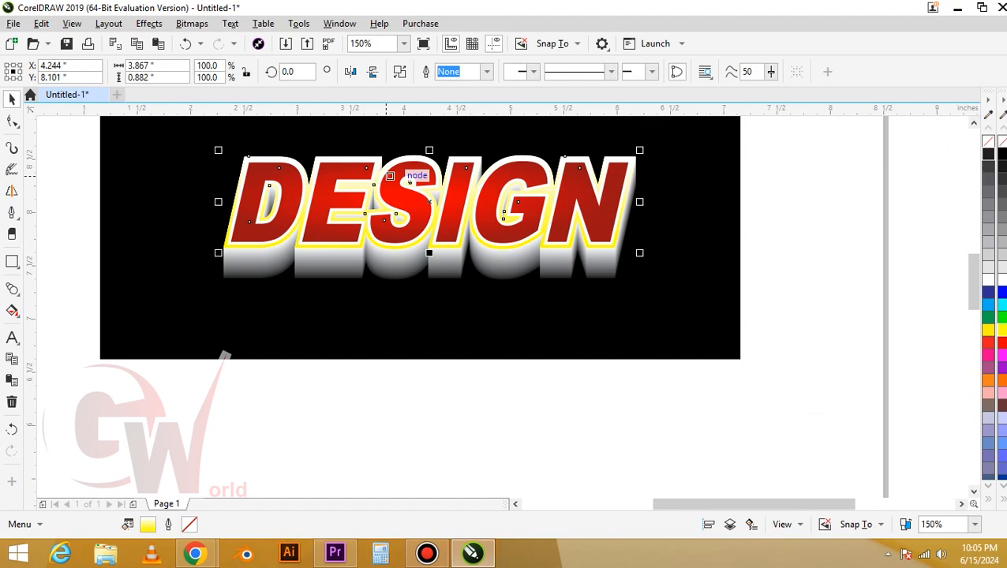
key("Escape")
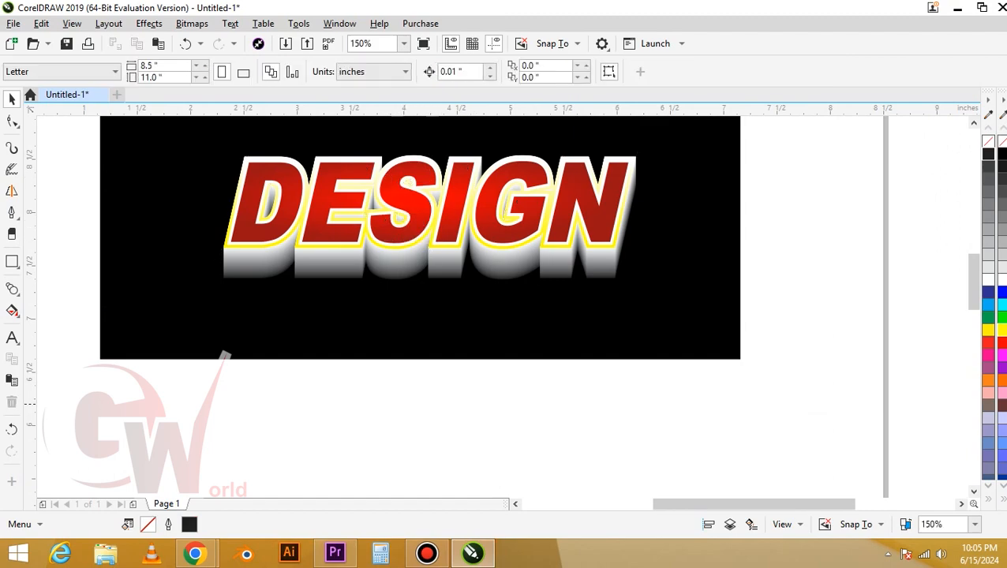
left_click_drag(696, 320, 159, 134)
scroll(625, 416, "up", 1)
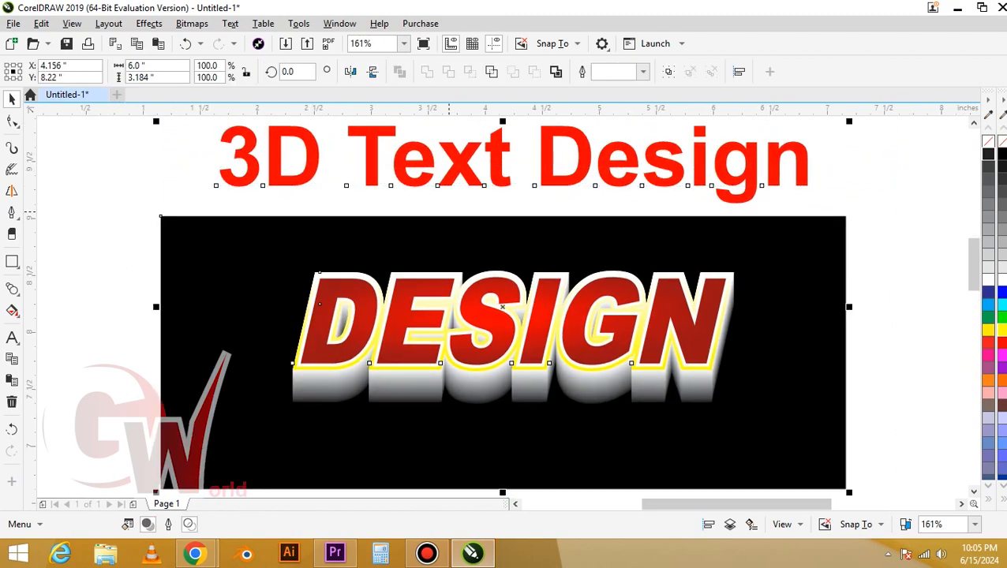
key("Escape")
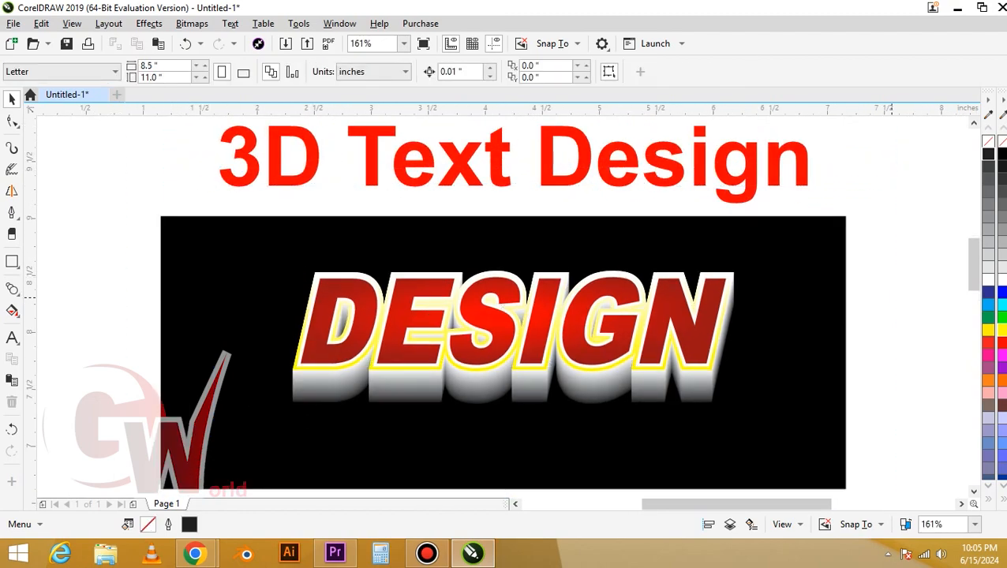